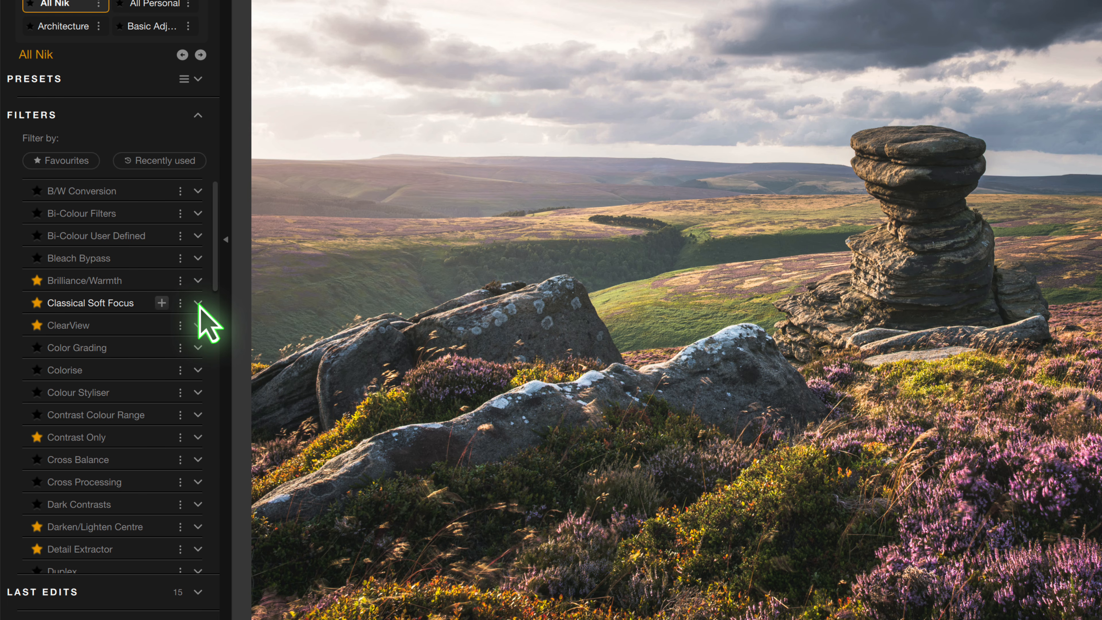
Step: Expand the Classical Soft Focus filter's presets and apply 01 - Soft Focus to the photo
{"action": "left_click", "coordinate": [199, 304]}
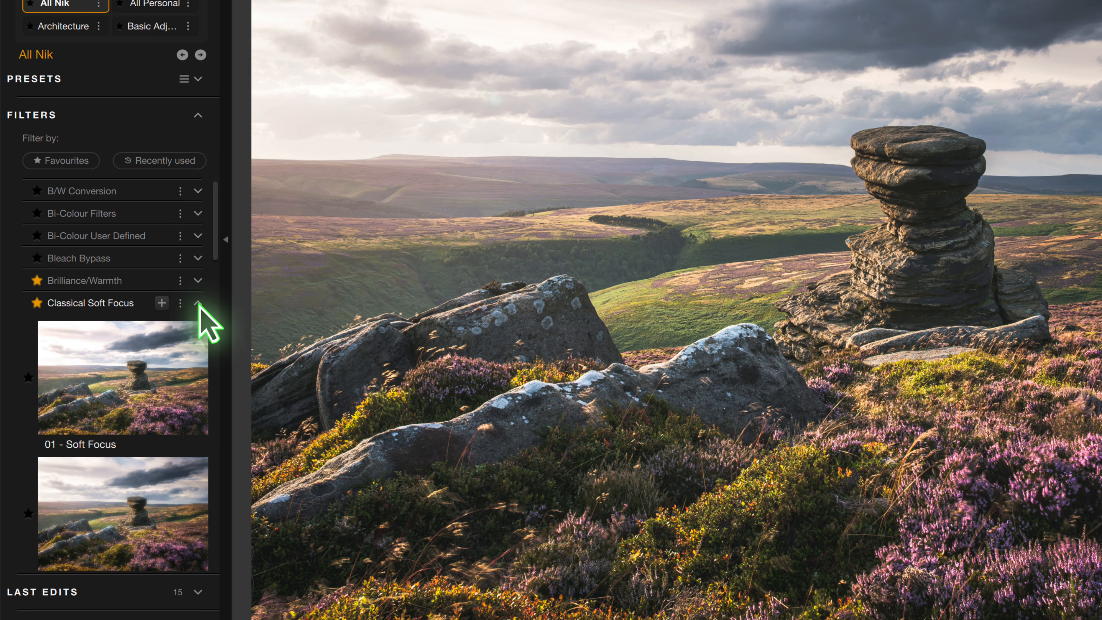
{"action": "scroll", "coordinate": [204, 324], "scroll_direction": "down", "scroll_amount": 5}
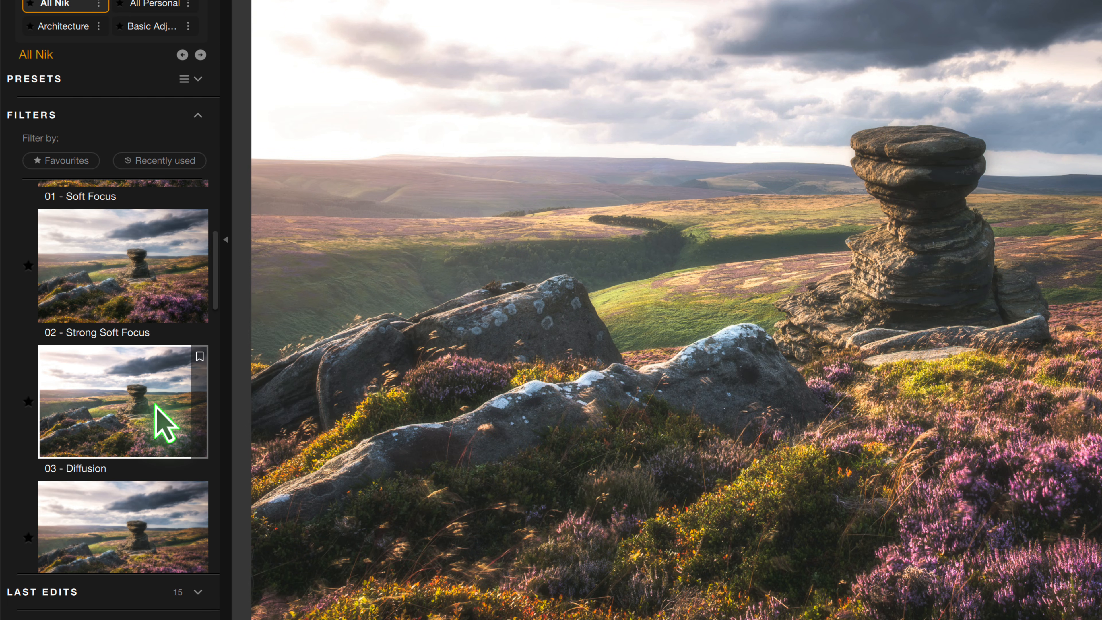
{"action": "scroll", "coordinate": [156, 405], "scroll_direction": "up", "scroll_amount": 4}
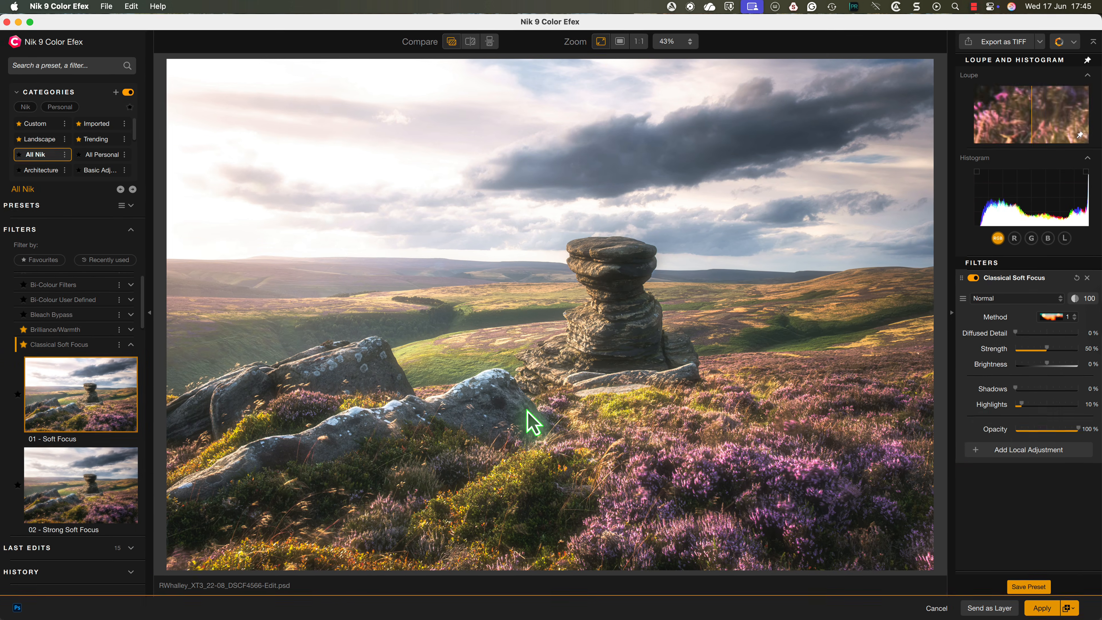
Step: Try the soft focus filter at 49% opacity and restore it to 100%
{"action": "left_click_drag", "start_coordinate": [1078, 429], "coordinate": [1046, 434]}
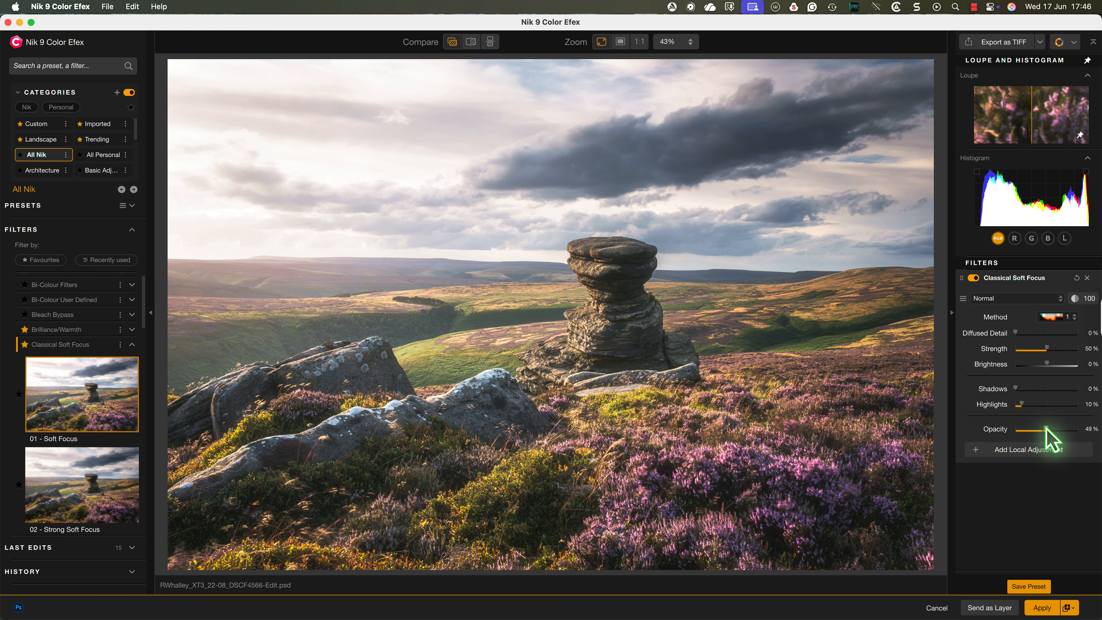
{"action": "left_click_drag", "start_coordinate": [1046, 430], "coordinate": [1091, 429]}
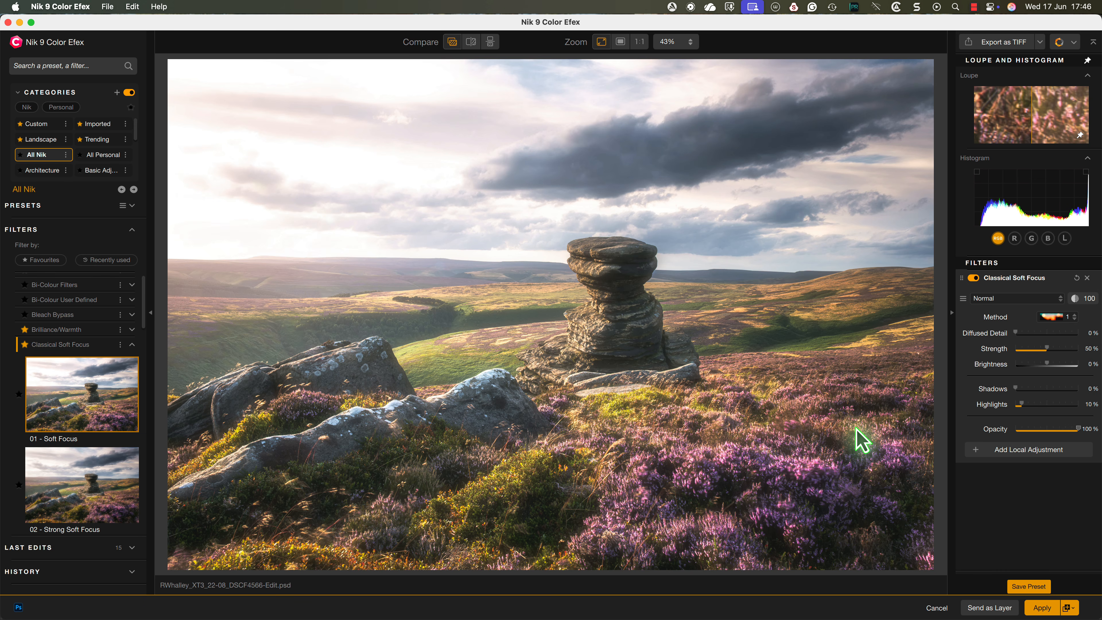
Step: Add a Control Point to the soft focus filter and position it on the bright horizon at the photo's left side
{"action": "left_click", "coordinate": [998, 451]}
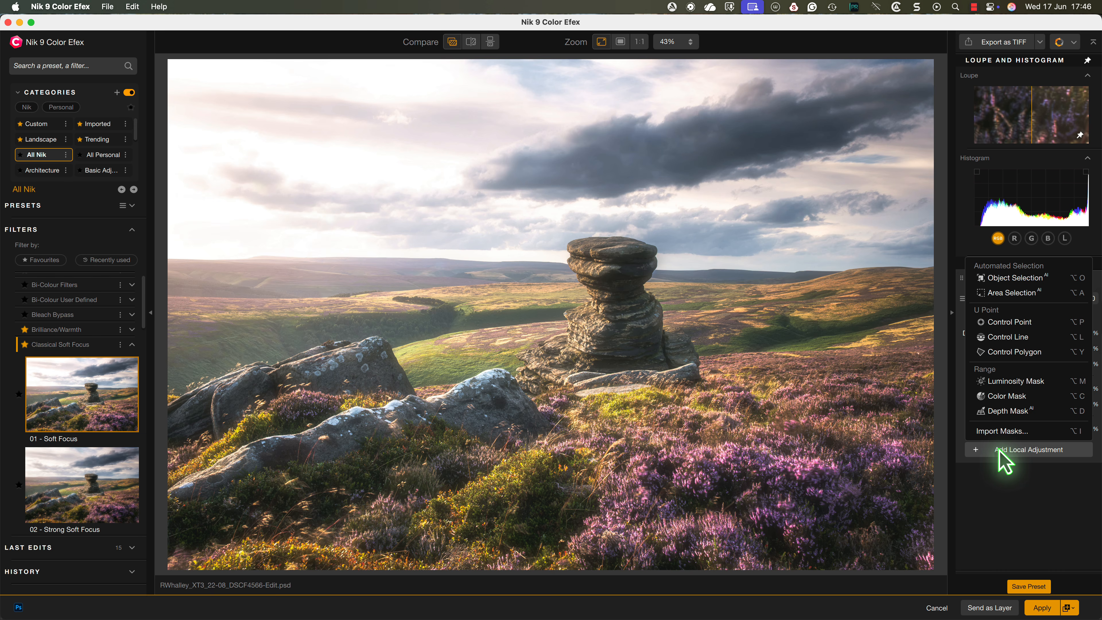
{"action": "left_click", "coordinate": [1005, 324]}
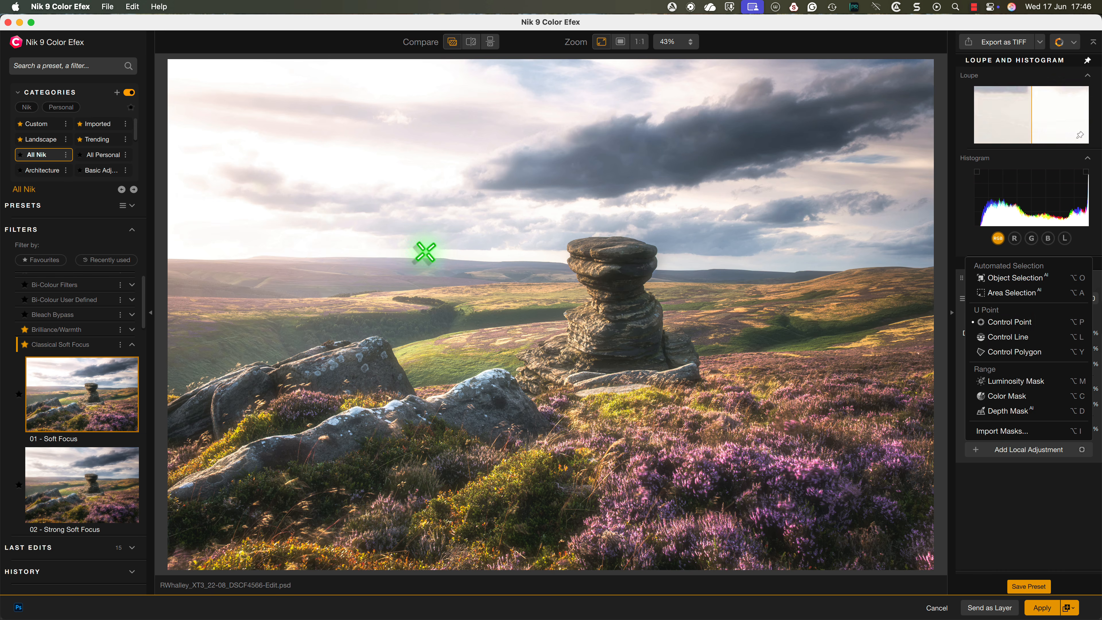
{"action": "left_click", "coordinate": [285, 235]}
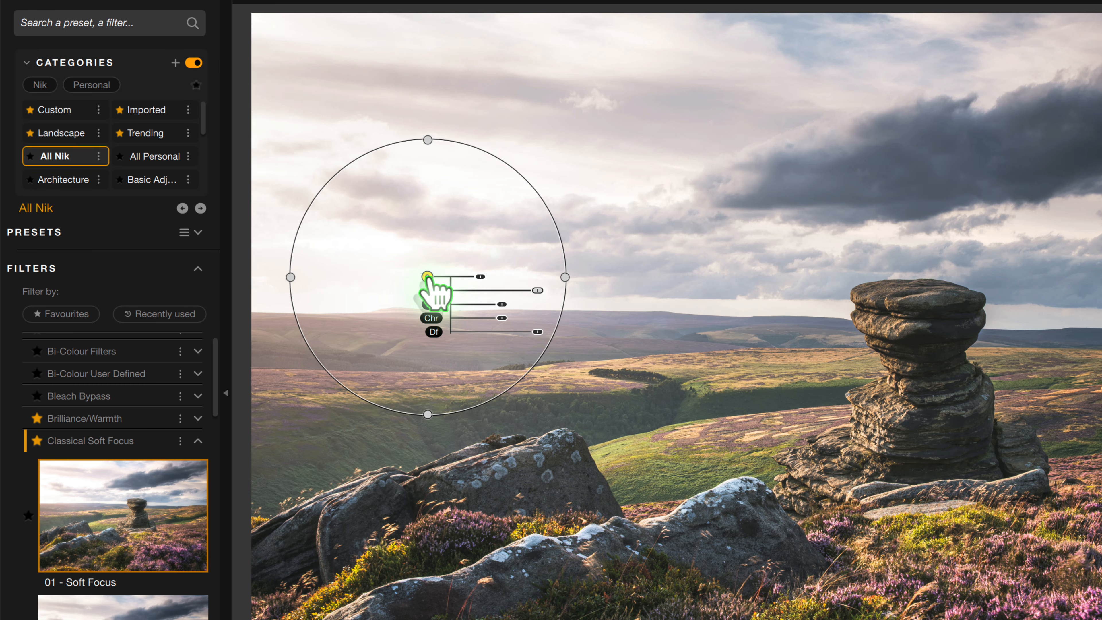
{"action": "left_click_drag", "start_coordinate": [427, 278], "coordinate": [475, 181]}
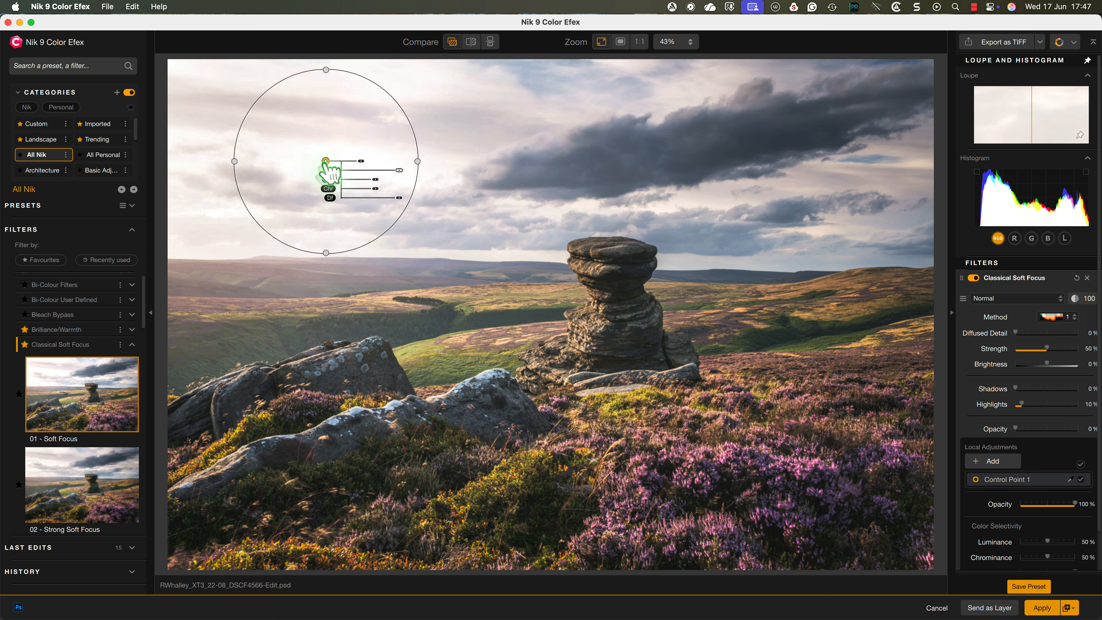
{"action": "left_click_drag", "start_coordinate": [327, 171], "coordinate": [283, 272]}
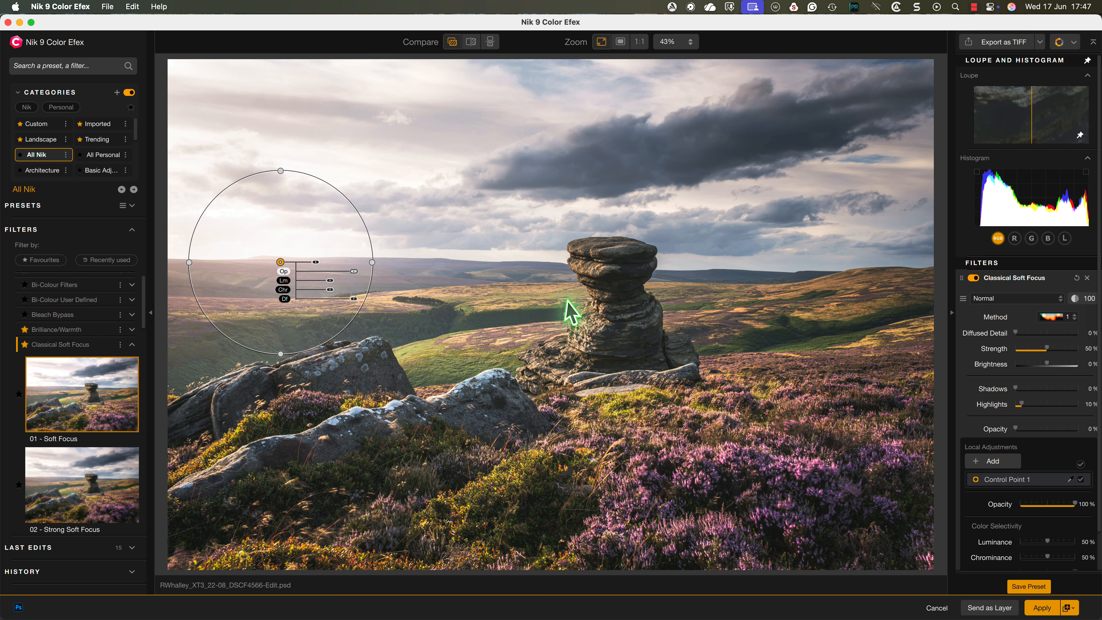
Step: Display the control point's selection as a B&W Mask and nudge the point slightly left along the horizon
{"action": "scroll", "coordinate": [971, 503], "scroll_direction": "down", "scroll_amount": 2}
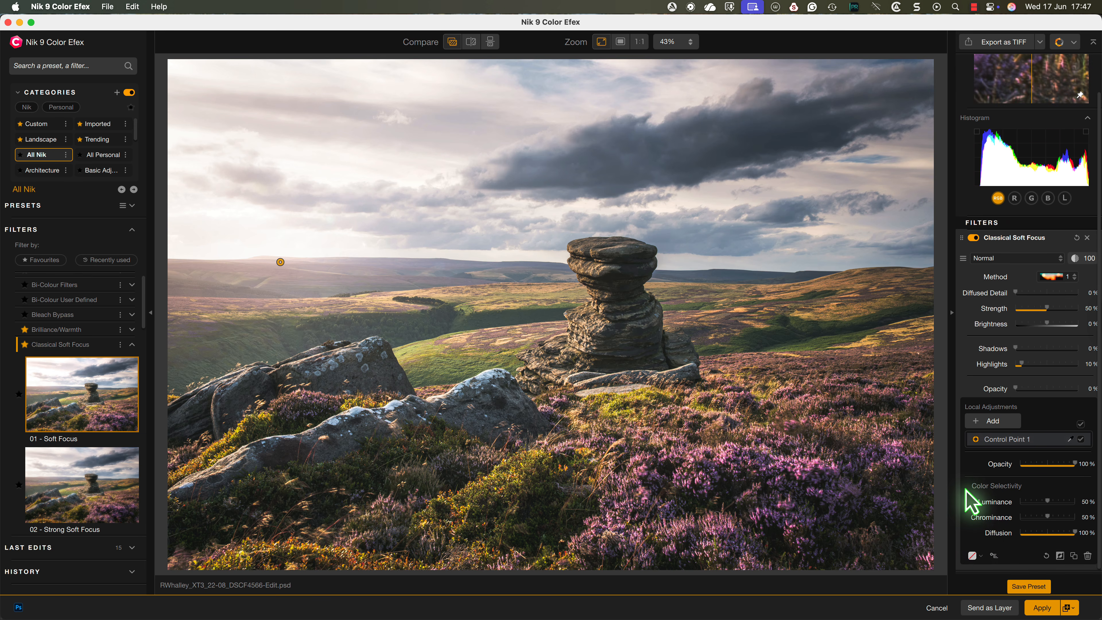
{"action": "left_click", "coordinate": [977, 556]}
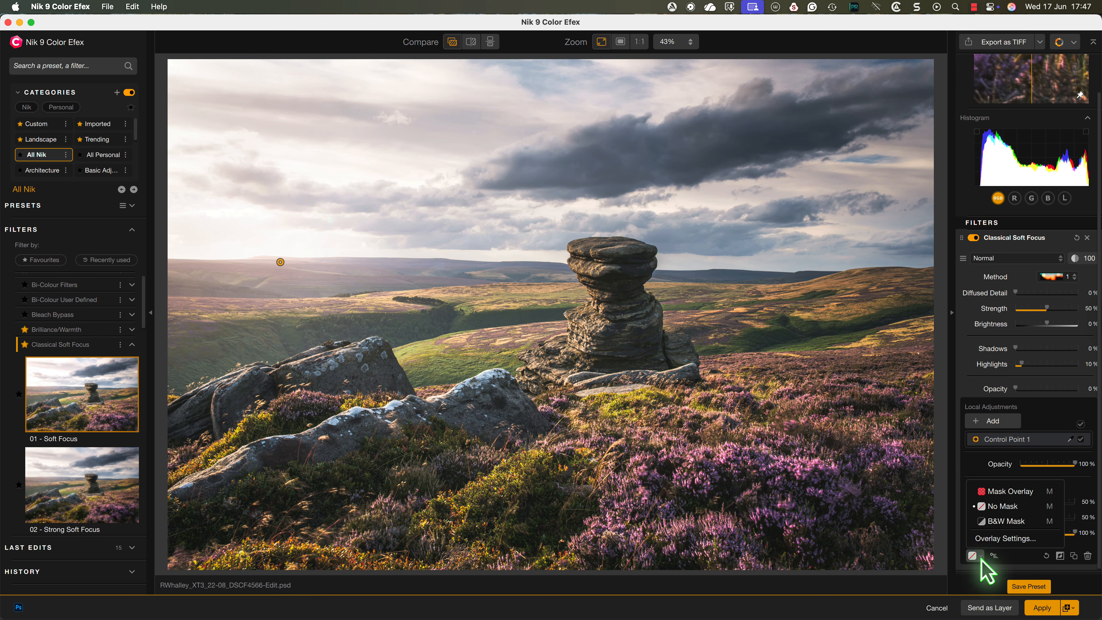
{"action": "left_click", "coordinate": [994, 522]}
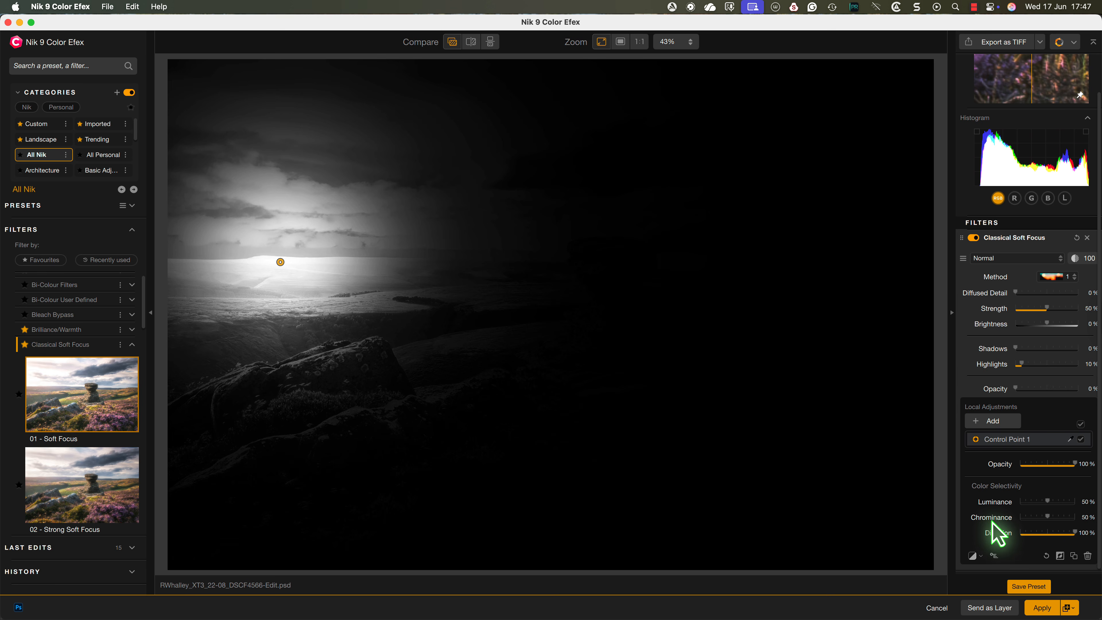
{"action": "mouse_move", "coordinate": [280, 261]}
{"action": "left_mouse_down"}
{"action": "mouse_move", "coordinate": [290, 215]}
{"action": "mouse_move", "coordinate": [344, 213]}
{"action": "mouse_move", "coordinate": [328, 243]}
{"action": "mouse_move", "coordinate": [278, 273]}
{"action": "left_mouse_up"}
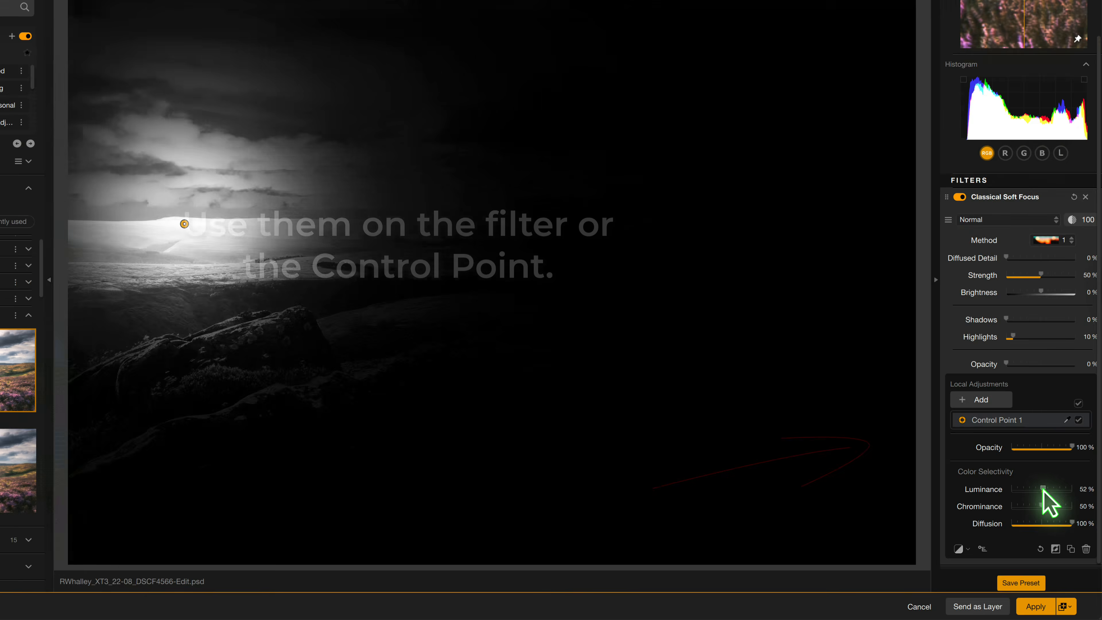
Step: Try the control point's Luminance at 88% and Diffusion at 0%, returning them to 49% and 100%
{"action": "left_click_drag", "start_coordinate": [1006, 412], "coordinate": [1042, 415]}
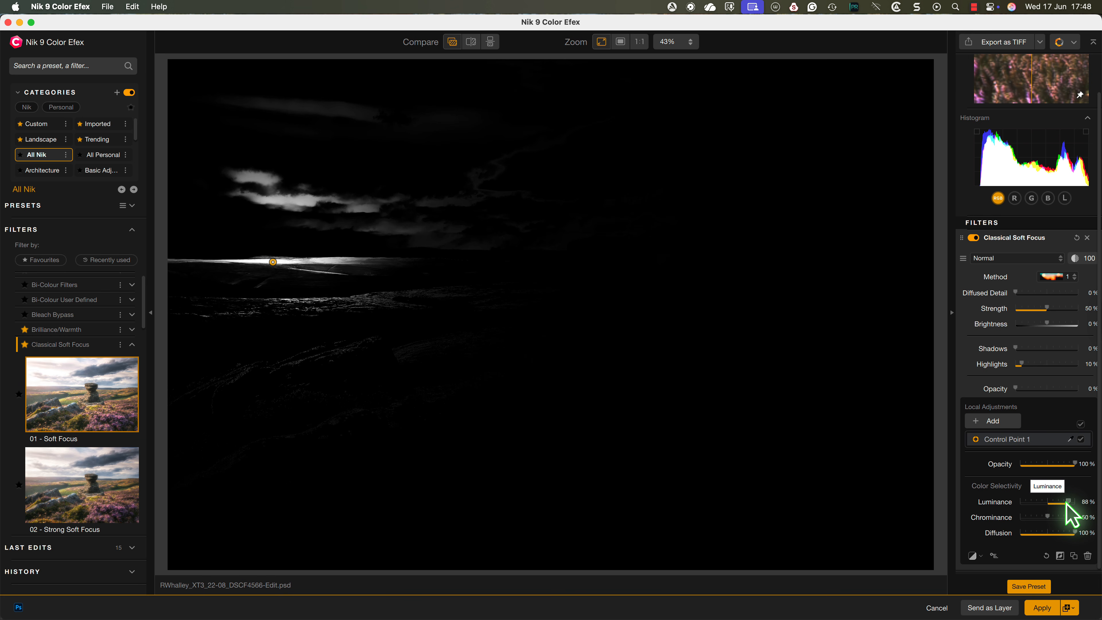
{"action": "mouse_move", "coordinate": [1066, 506]}
{"action": "left_mouse_down"}
{"action": "mouse_move", "coordinate": [1029, 508]}
{"action": "mouse_move", "coordinate": [1048, 508]}
{"action": "left_mouse_up"}
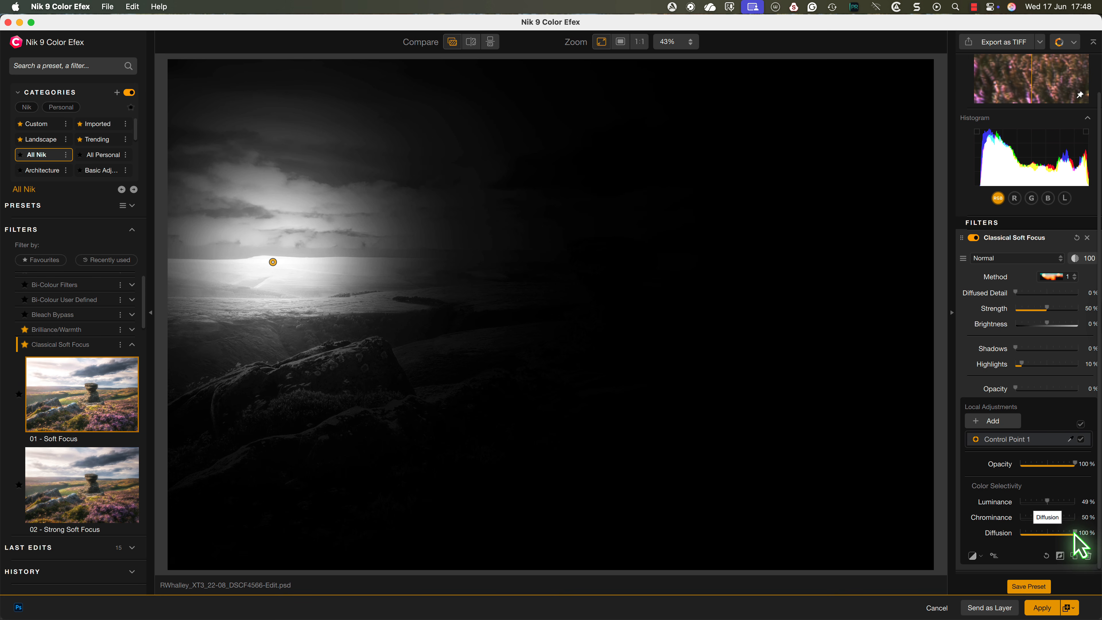
{"action": "left_click_drag", "start_coordinate": [1074, 533], "coordinate": [1003, 537]}
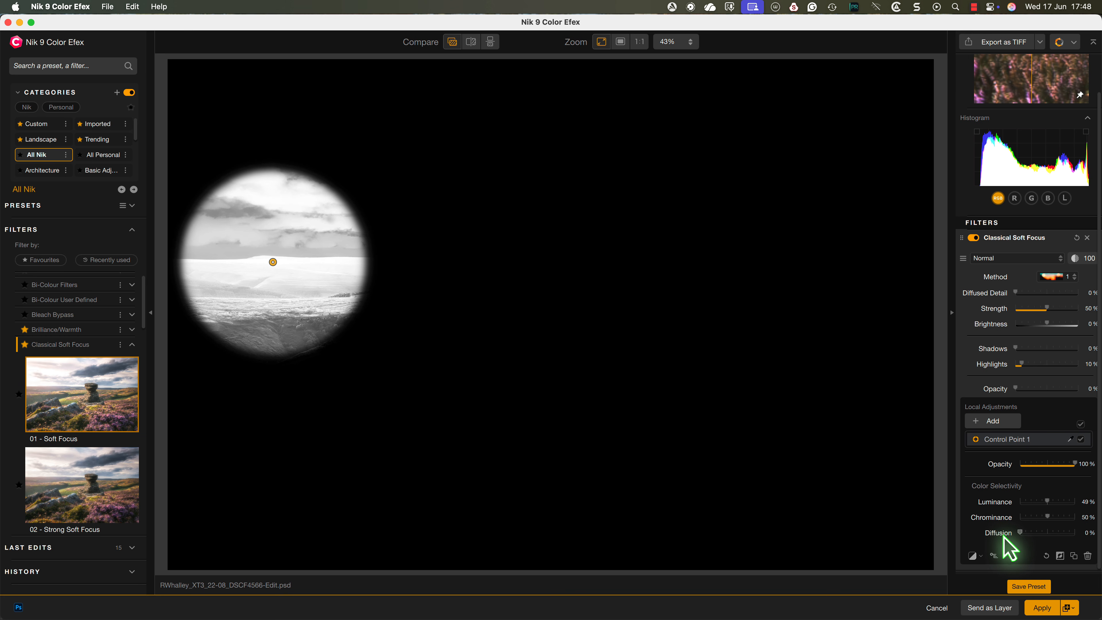
{"action": "left_click_drag", "start_coordinate": [1019, 533], "coordinate": [1082, 543]}
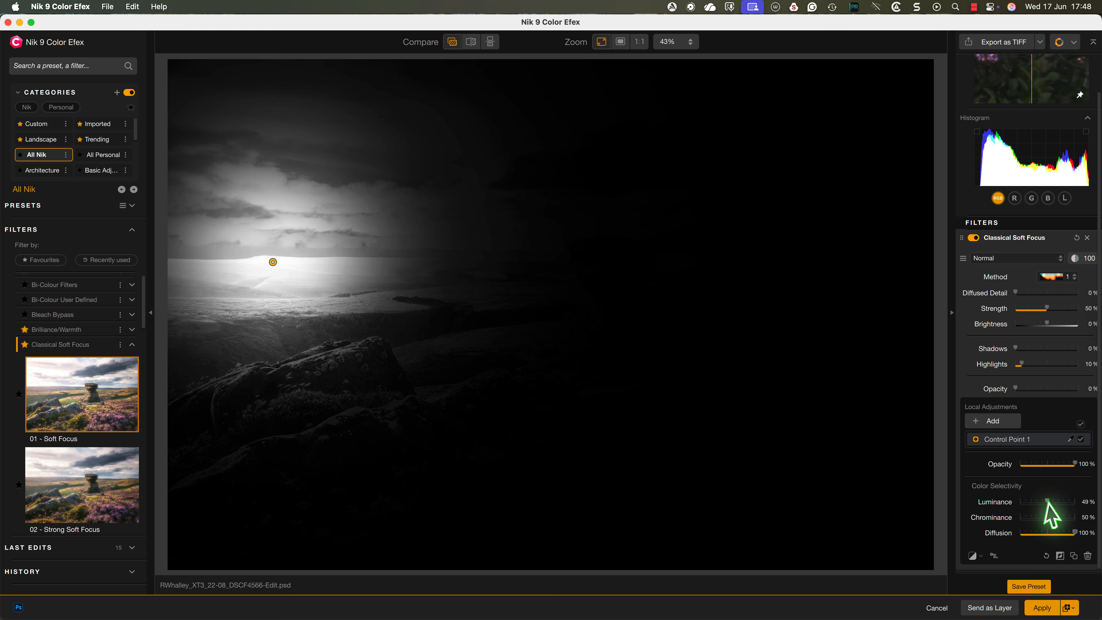
Step: Set the control point's Luminance to 36% and Chrominance to 19%, and enable its color picker on the bright sky
{"action": "mouse_move", "coordinate": [1048, 503]}
{"action": "left_mouse_down"}
{"action": "mouse_move", "coordinate": [1039, 517]}
{"action": "mouse_move", "coordinate": [1061, 517]}
{"action": "mouse_move", "coordinate": [1022, 519]}
{"action": "mouse_move", "coordinate": [1037, 518]}
{"action": "mouse_move", "coordinate": [1039, 501]}
{"action": "left_mouse_up"}
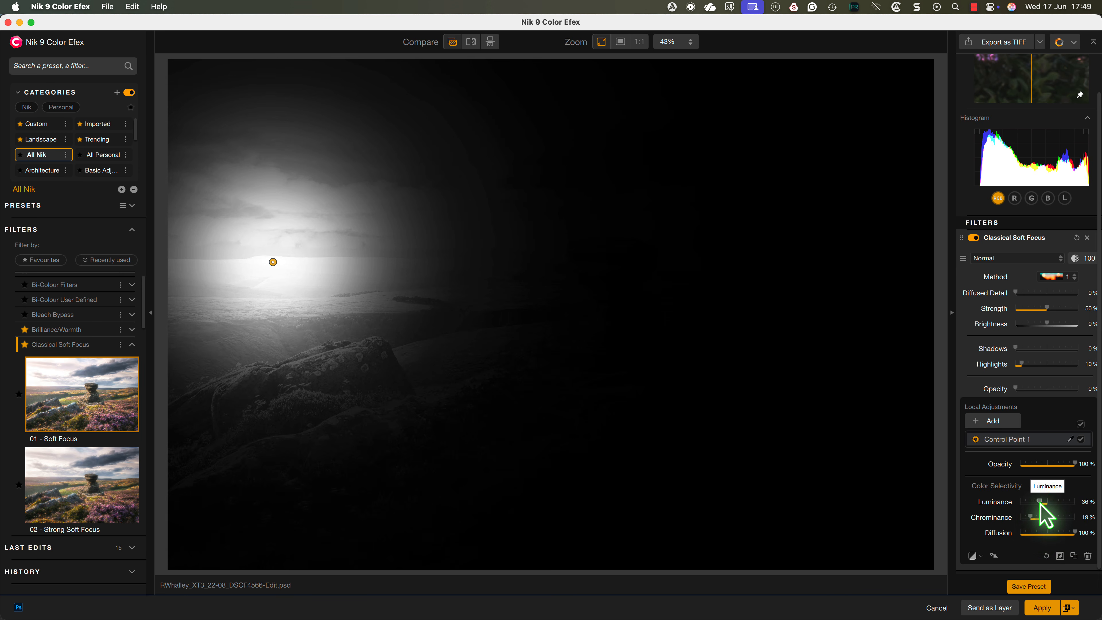
{"action": "left_click", "coordinate": [1070, 439]}
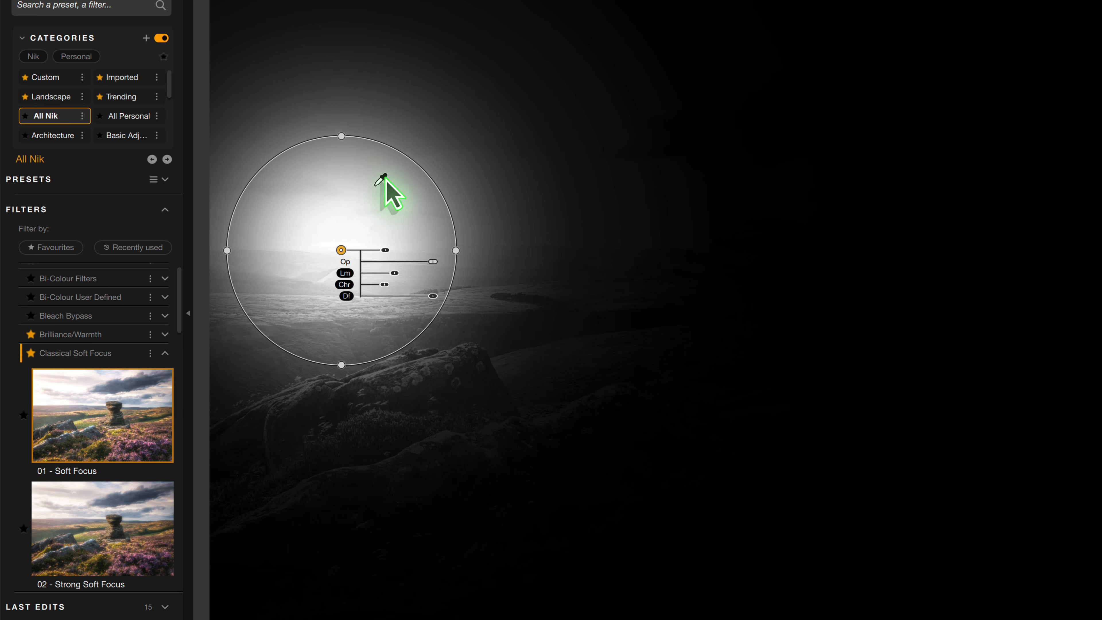
{"action": "left_click", "coordinate": [386, 180]}
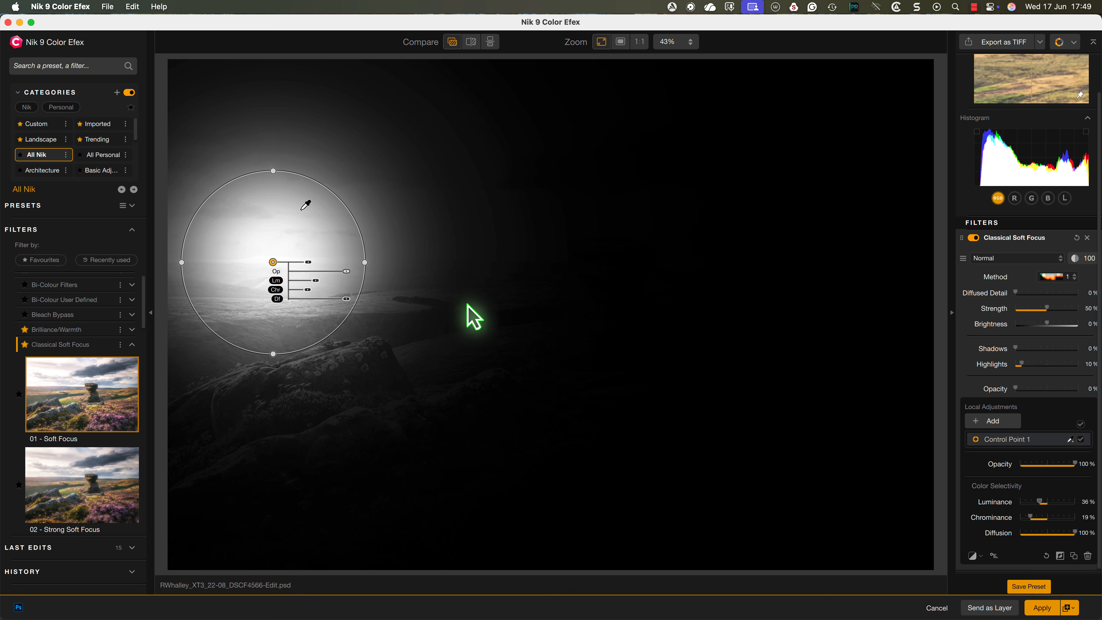
Step: Hide the mask and reshape the control point's area into a wide, slightly tilted ellipse from the bright sky past the rock stack
{"action": "left_click", "coordinate": [978, 557]}
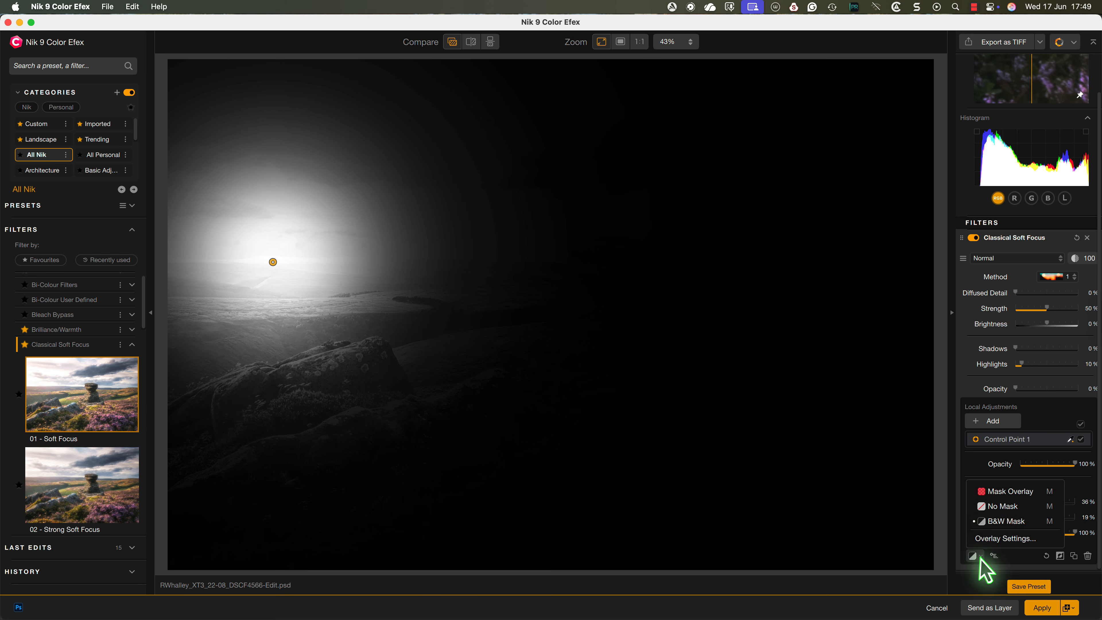
{"action": "left_click", "coordinate": [997, 506]}
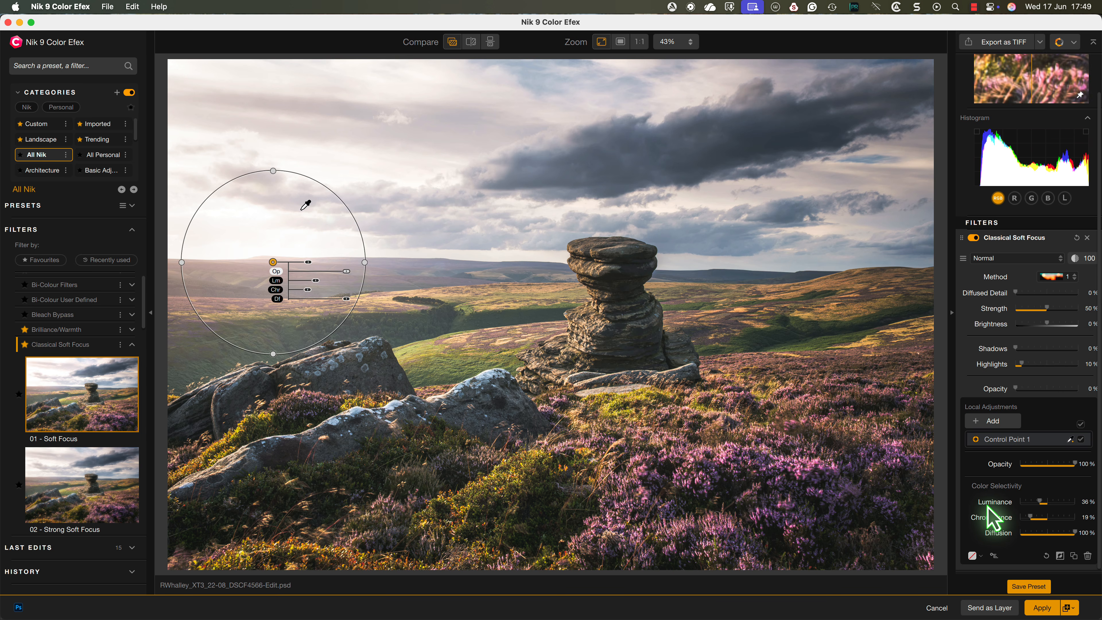
{"action": "left_click_drag", "start_coordinate": [372, 269], "coordinate": [748, 271]}
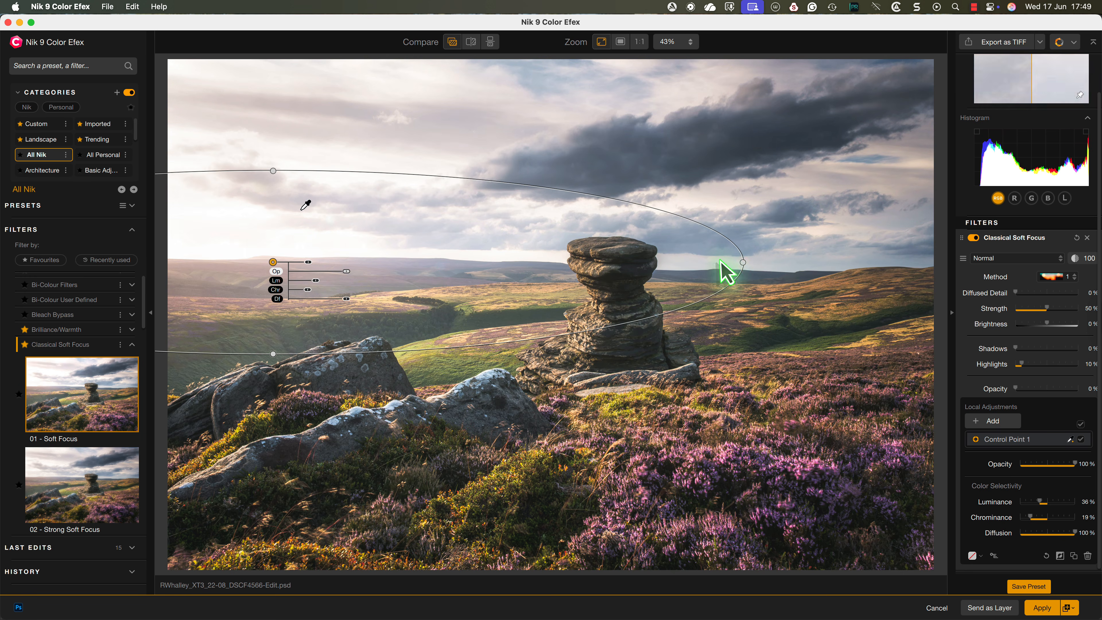
{"action": "left_click_drag", "start_coordinate": [274, 171], "coordinate": [282, 132]}
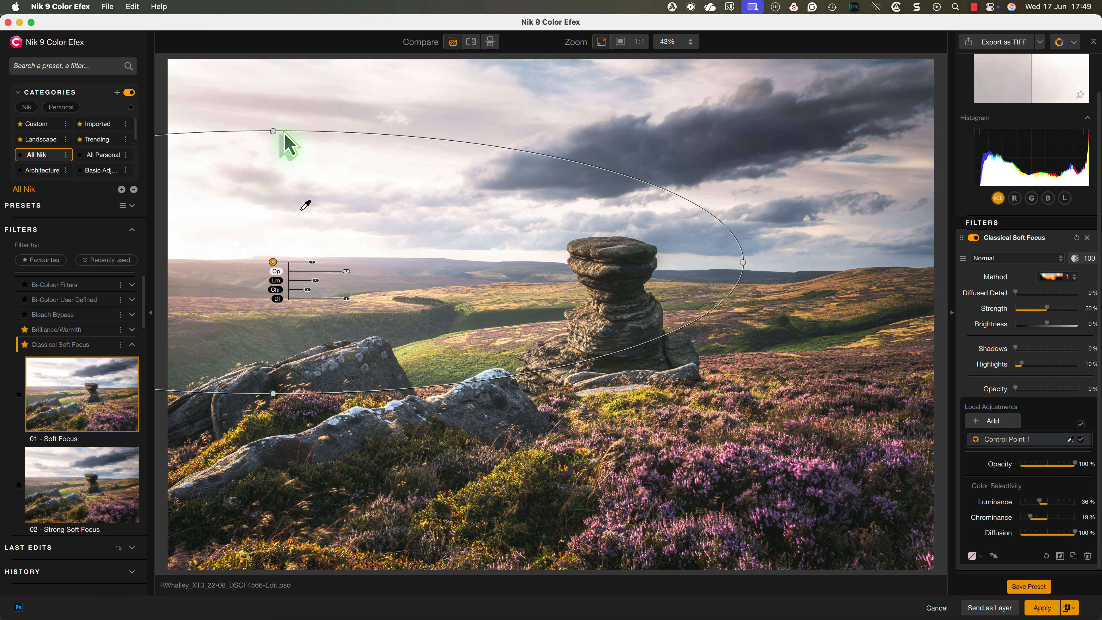
{"action": "left_click_drag", "start_coordinate": [273, 263], "coordinate": [279, 247]}
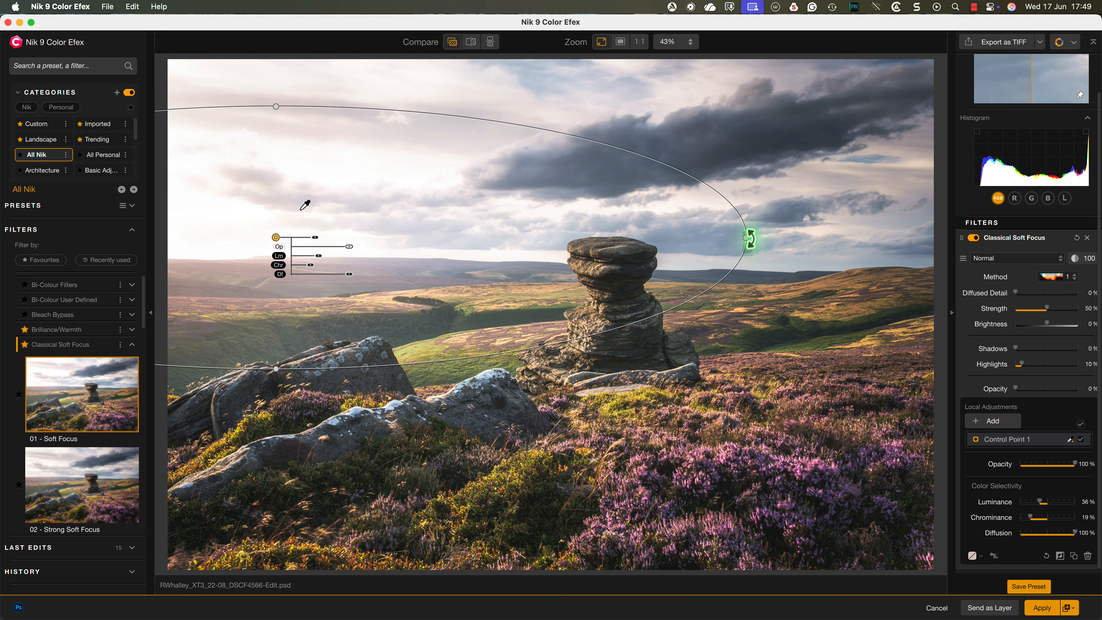
{"action": "left_click_drag", "start_coordinate": [750, 237], "coordinate": [829, 386]}
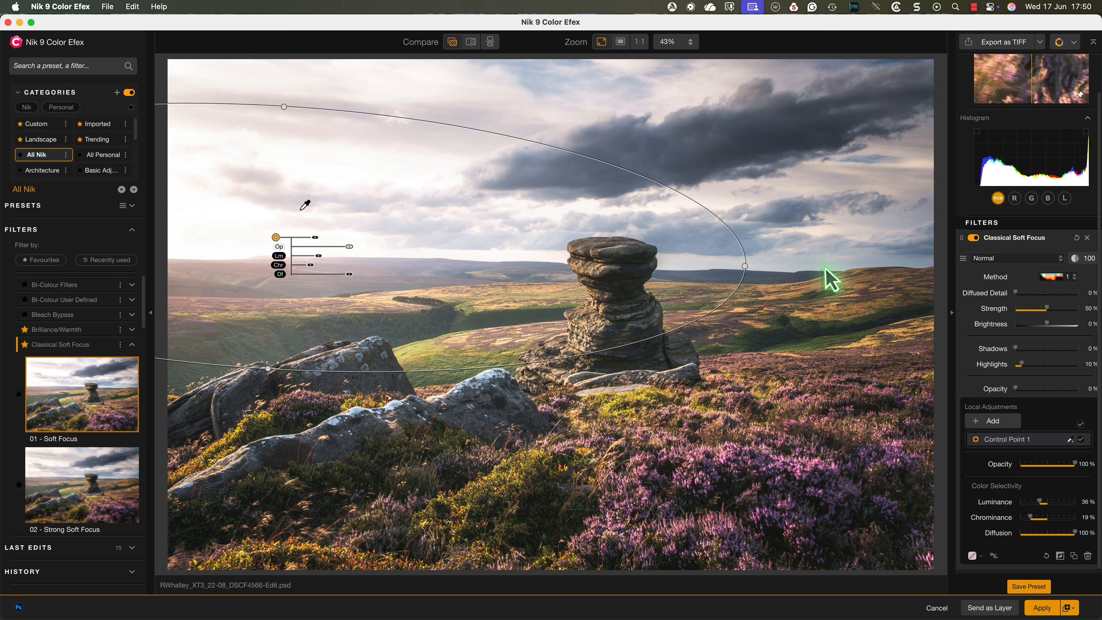
{"action": "left_click_drag", "start_coordinate": [292, 108], "coordinate": [290, 89]}
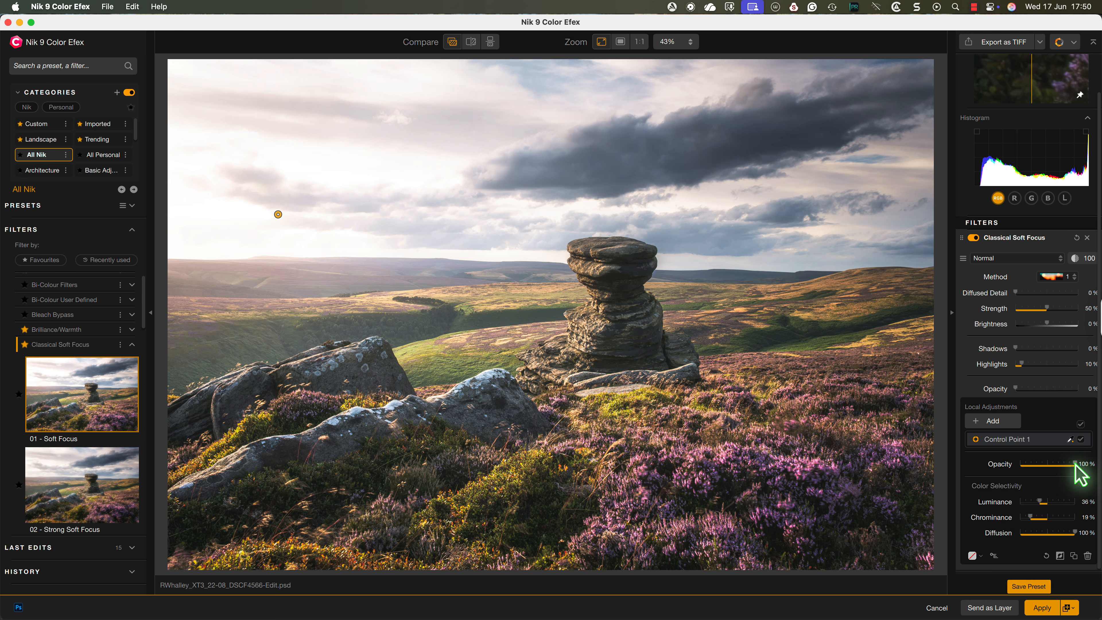
Step: Set the control point's opacity to 79% and the soft focus filter's overall opacity to 23%
{"action": "left_click_drag", "start_coordinate": [1075, 465], "coordinate": [1052, 474]}
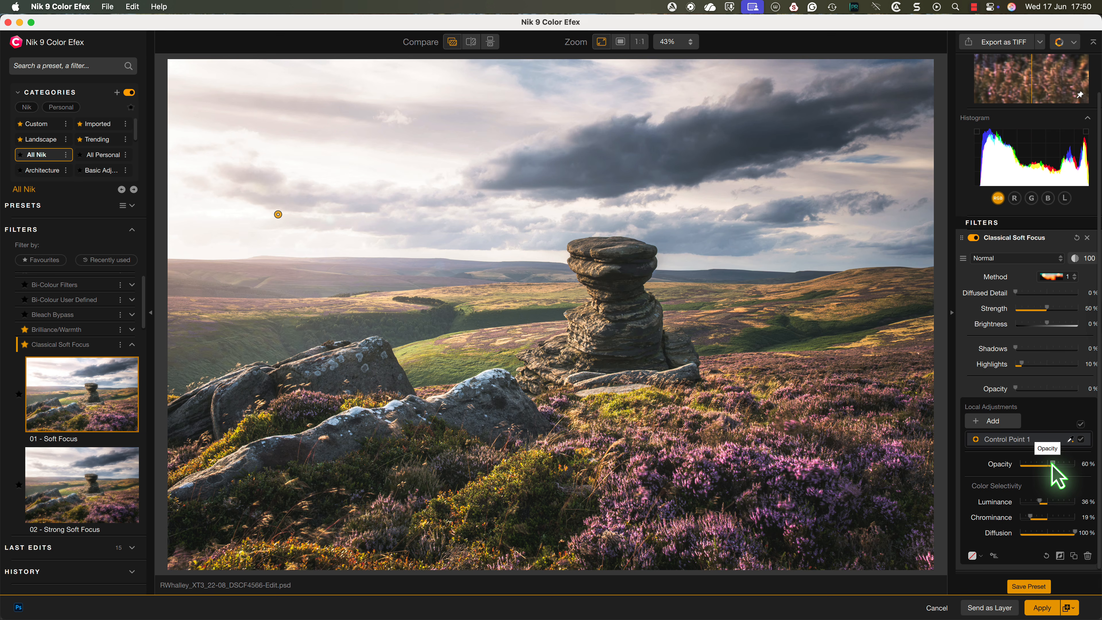
{"action": "left_click_drag", "start_coordinate": [1051, 463], "coordinate": [1061, 464]}
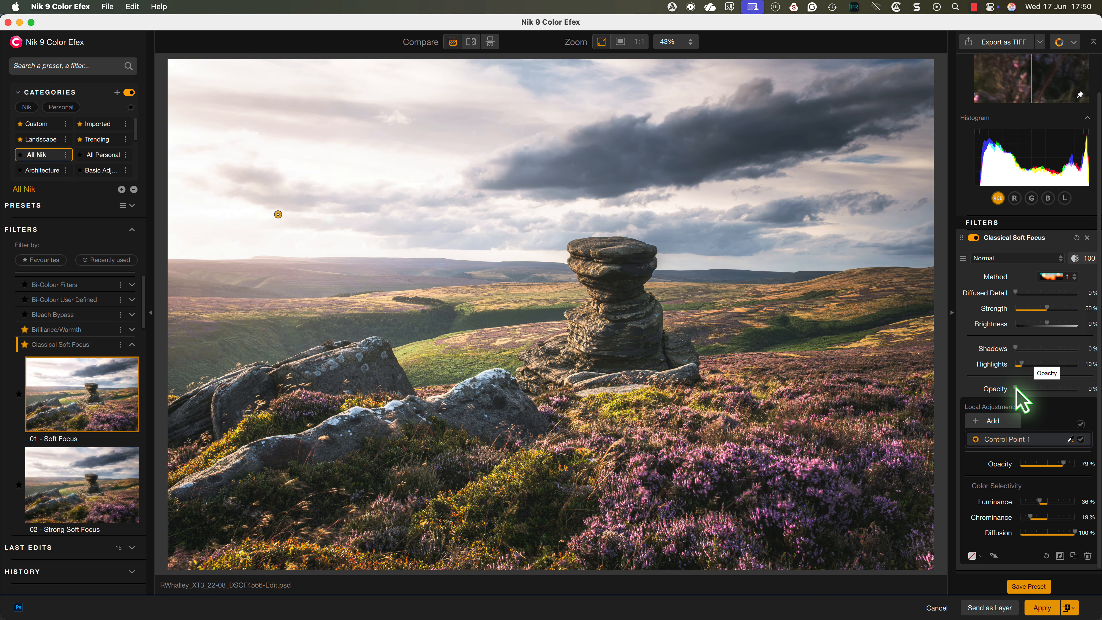
{"action": "left_click_drag", "start_coordinate": [1021, 389], "coordinate": [1042, 388]}
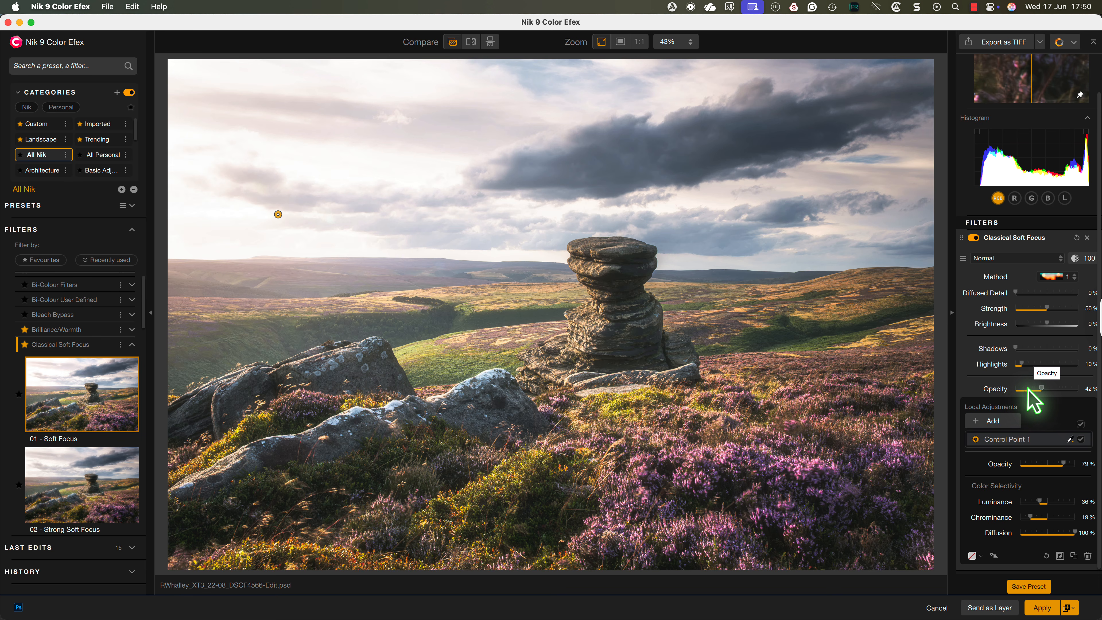
{"action": "left_click_drag", "start_coordinate": [1042, 389], "coordinate": [1101, 389]}
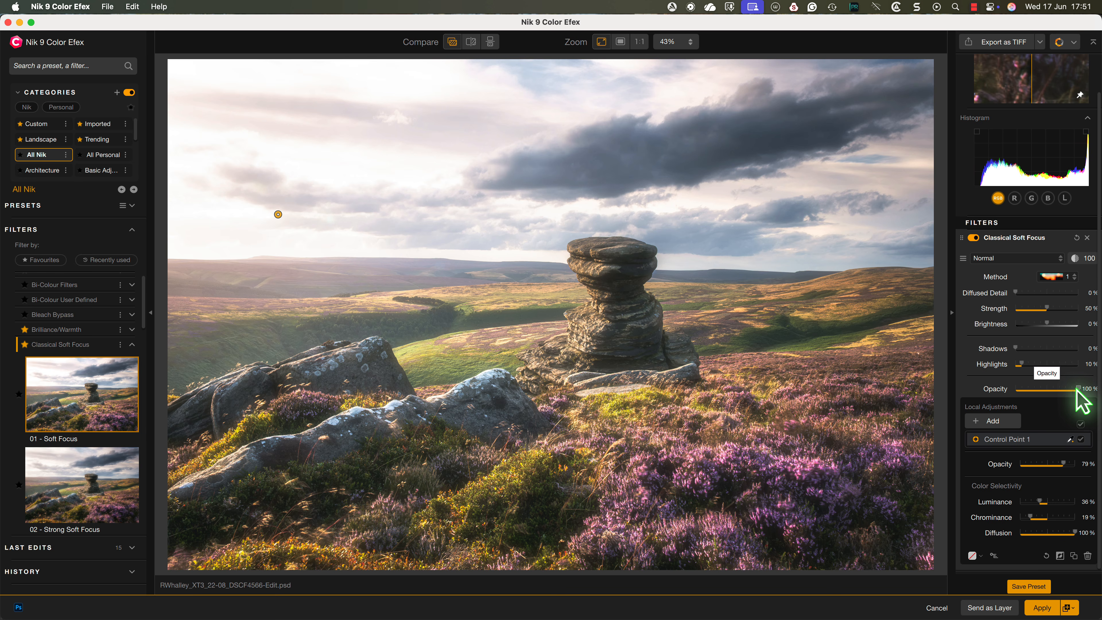
{"action": "left_click_drag", "start_coordinate": [1078, 389], "coordinate": [1031, 389]}
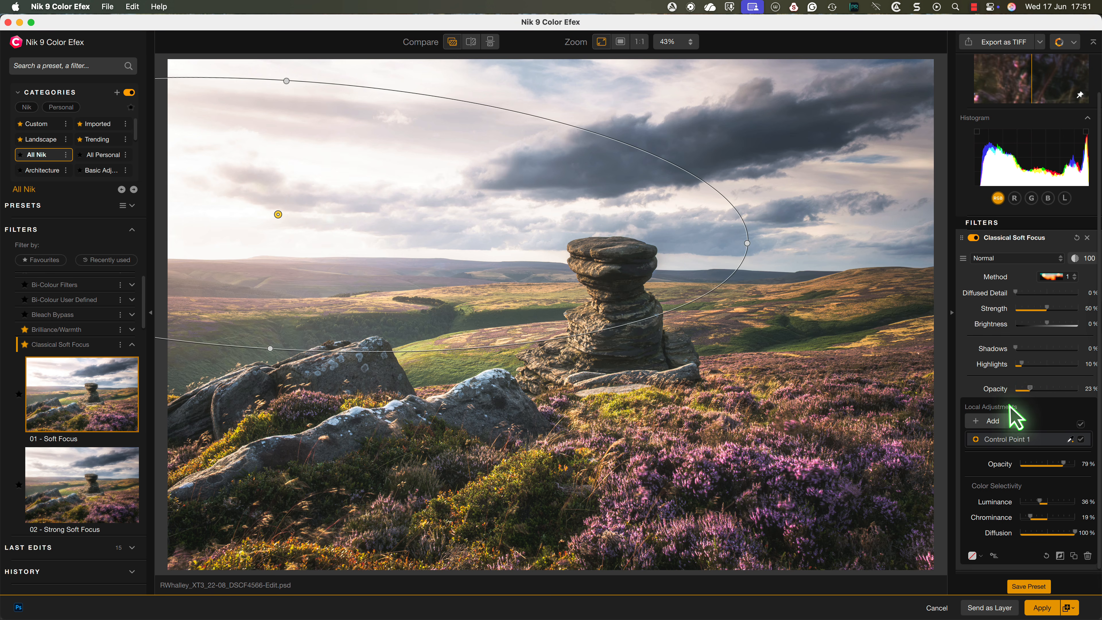
Step: Add a control line running from the heather beside the foreground rocks up to the sky just above the horizon
{"action": "left_click", "coordinate": [981, 423]}
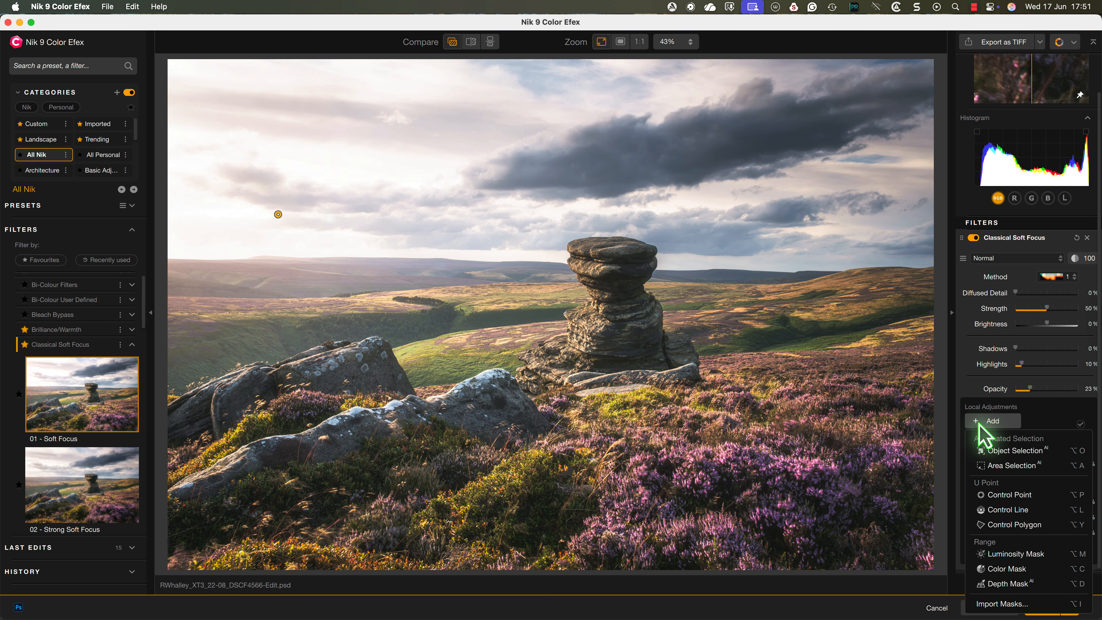
{"action": "left_click", "coordinate": [1016, 511]}
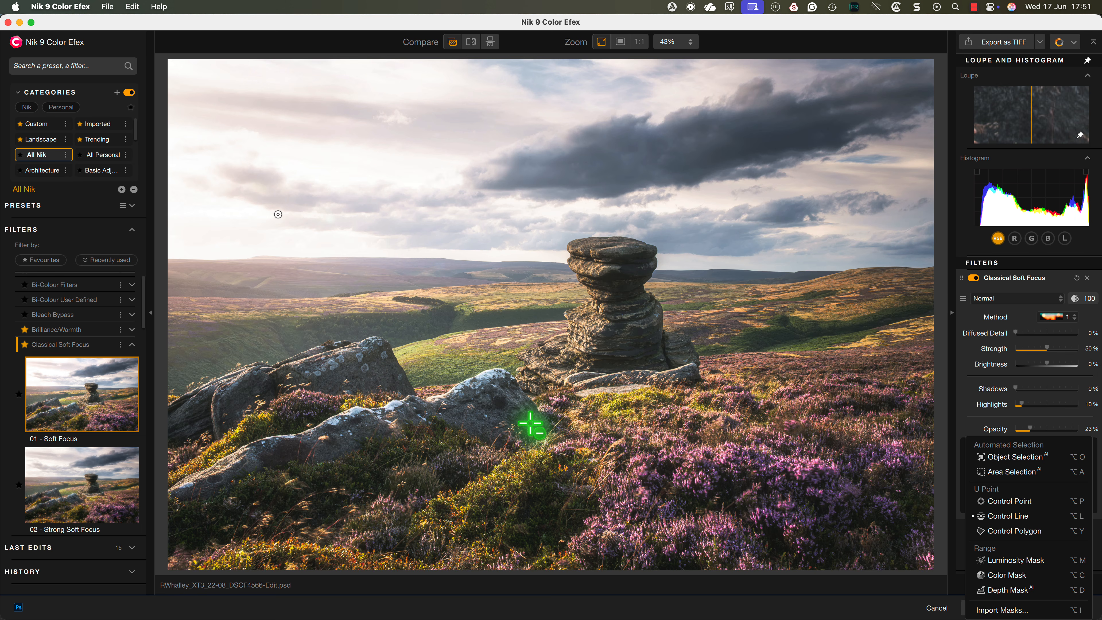
{"action": "left_click_drag", "start_coordinate": [530, 423], "coordinate": [505, 241]}
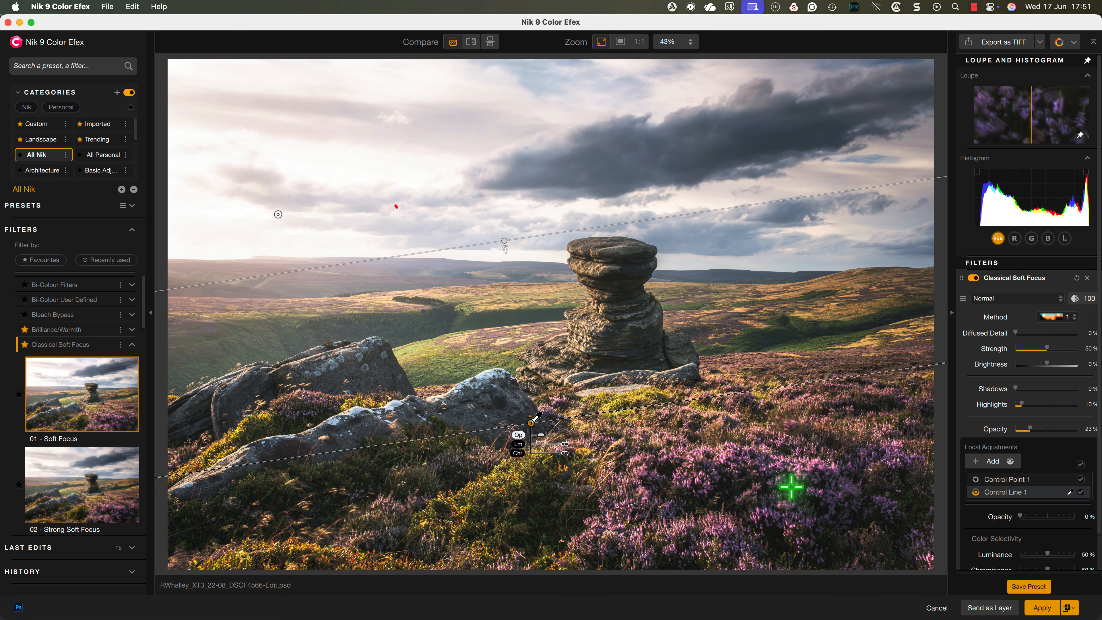
{"action": "mouse_move", "coordinate": [395, 206]}
{"action": "left_mouse_down"}
{"action": "mouse_move", "coordinate": [504, 382]}
{"action": "mouse_move", "coordinate": [501, 318]}
{"action": "left_mouse_up"}
{"action": "left_click_drag", "start_coordinate": [514, 393], "coordinate": [450, 360]}
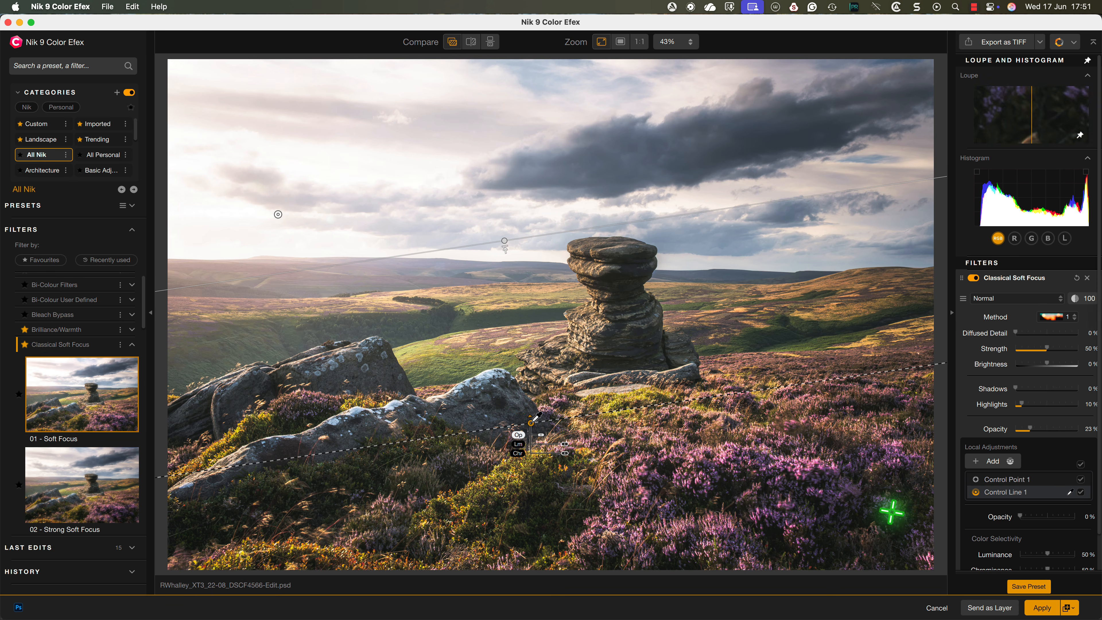
Step: Show the control line's B&W mask, set Luminance to 99% and Chrominance to 100%, and shift the line down into the foreground
{"action": "scroll", "coordinate": [952, 527], "scroll_direction": "down", "scroll_amount": 2}
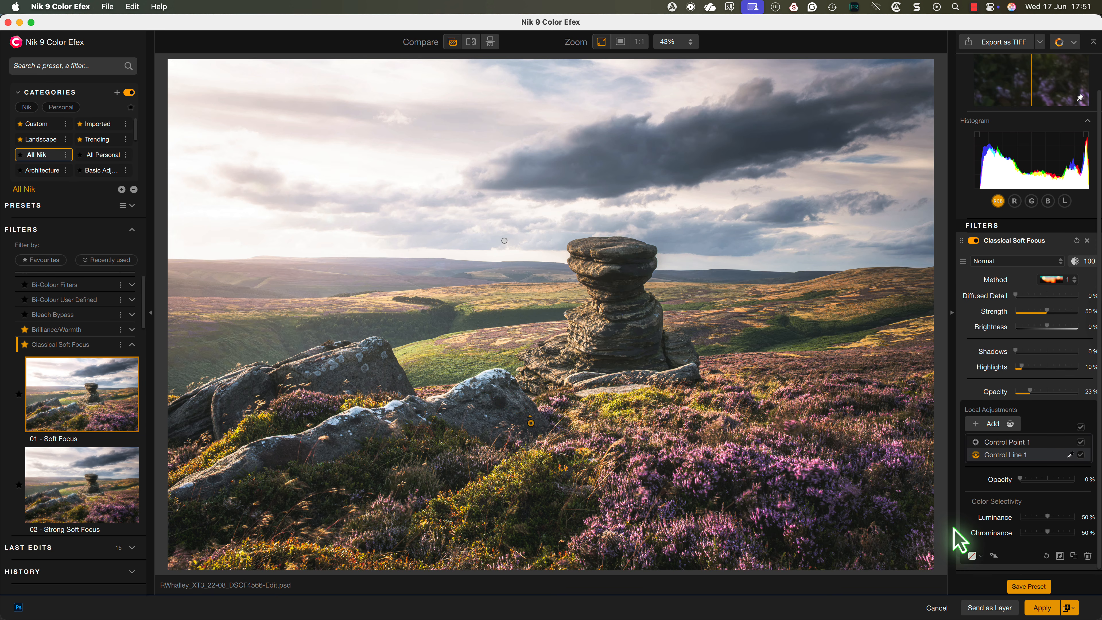
{"action": "left_click", "coordinate": [980, 558]}
{"action": "left_click", "coordinate": [993, 524]}
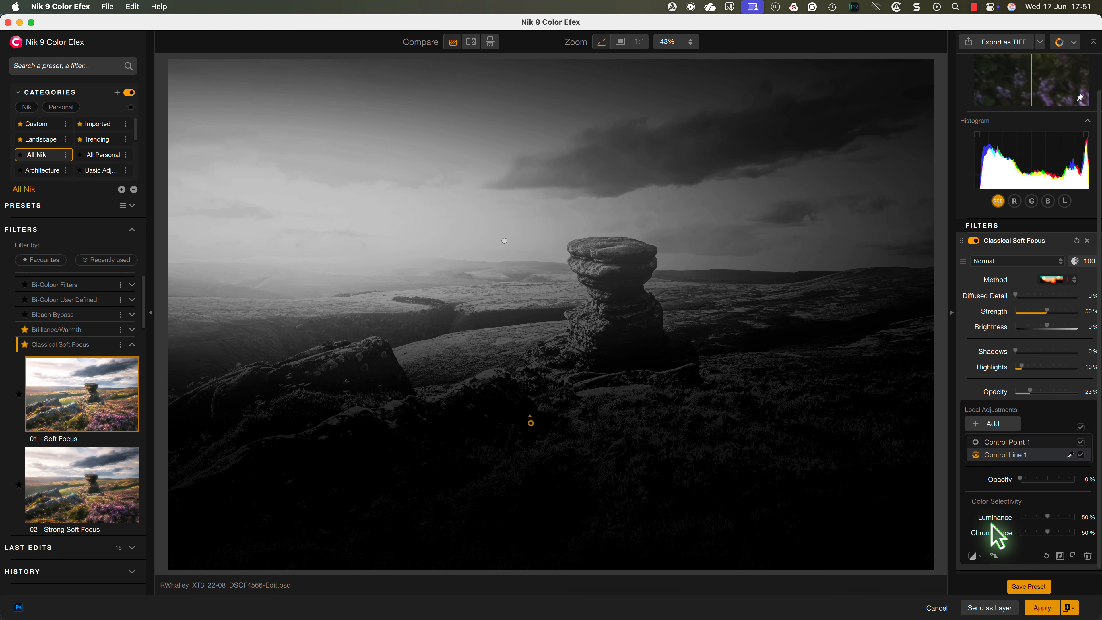
{"action": "left_click_drag", "start_coordinate": [1050, 518], "coordinate": [1076, 516]}
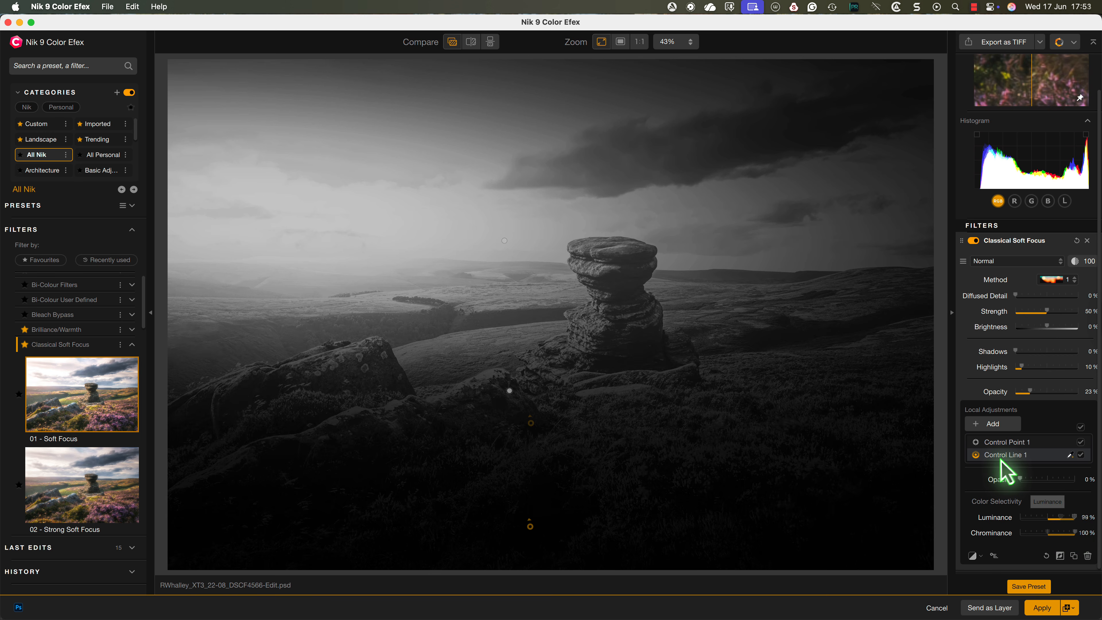
Step: Hide the mask and set the soft focus filter's overall opacity to 44%
{"action": "left_click", "coordinate": [976, 557]}
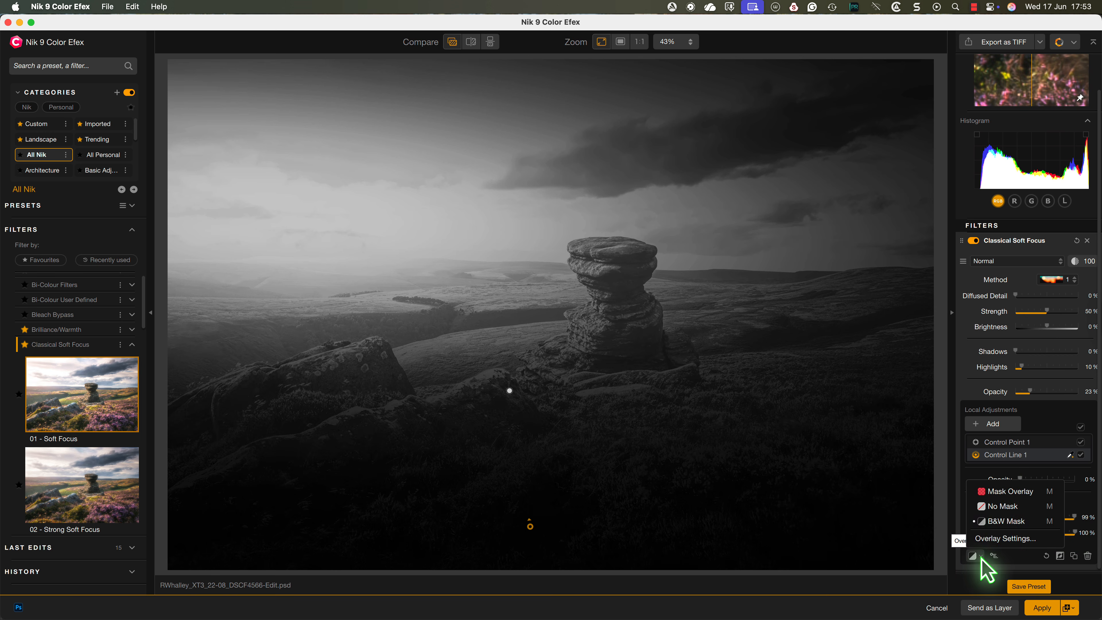
{"action": "left_click", "coordinate": [1002, 507]}
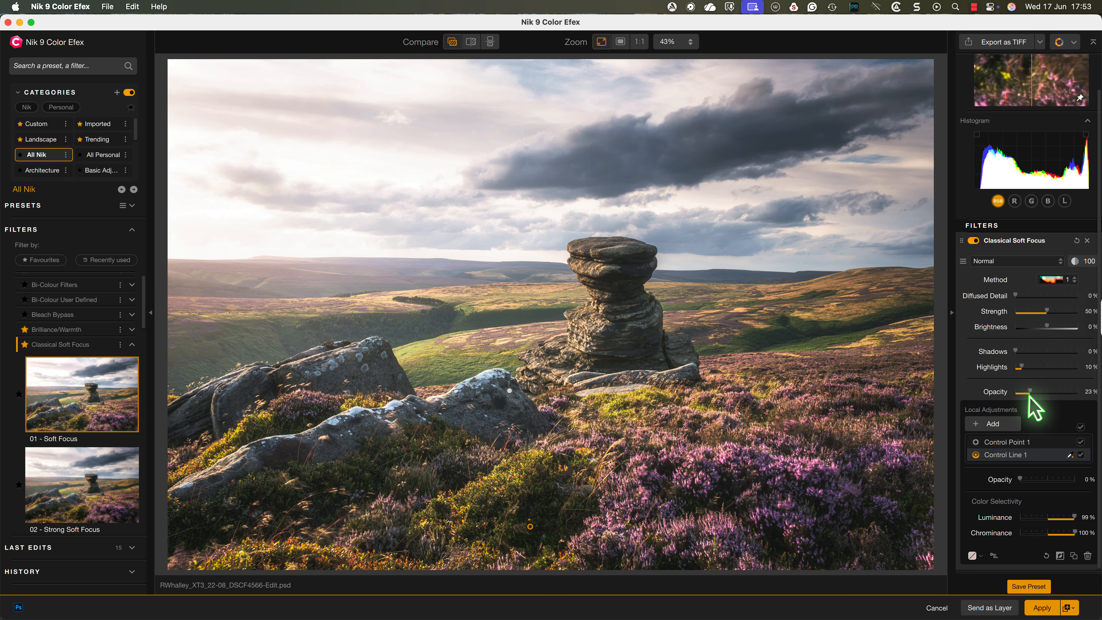
{"action": "scroll", "coordinate": [1045, 393], "scroll_direction": "up", "scroll_amount": 2}
{"action": "scroll", "coordinate": [1045, 392], "scroll_direction": "up", "scroll_amount": 6}
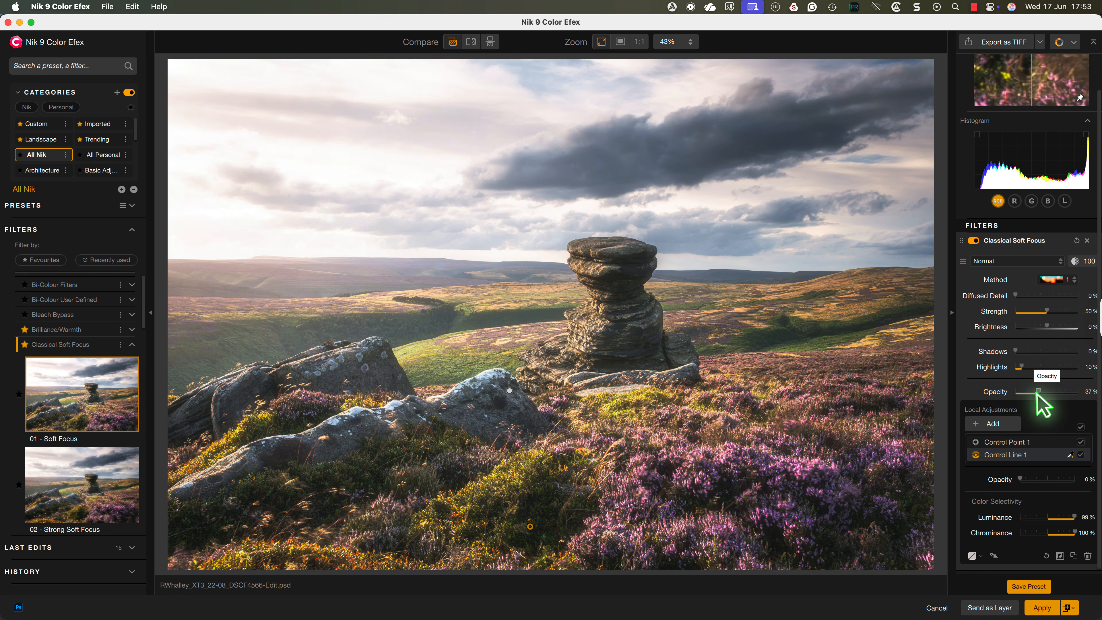
{"action": "scroll", "coordinate": [1041, 393], "scroll_direction": "up", "scroll_amount": 2}
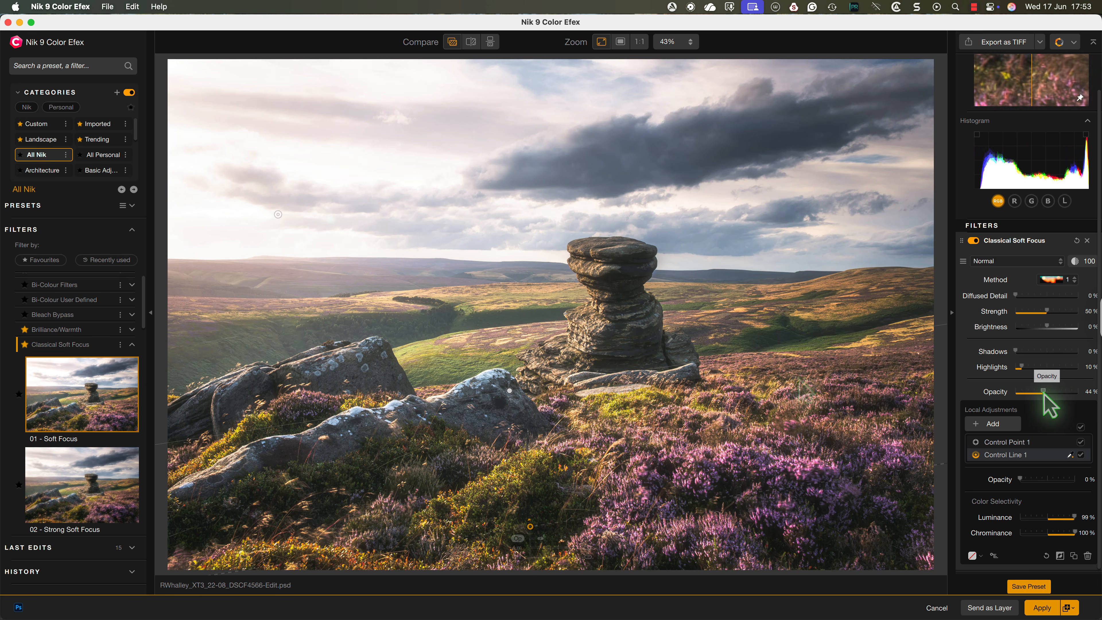
Step: Compare the photo with and without the soft focus effect using quick compare
{"action": "left_click", "coordinate": [453, 43]}
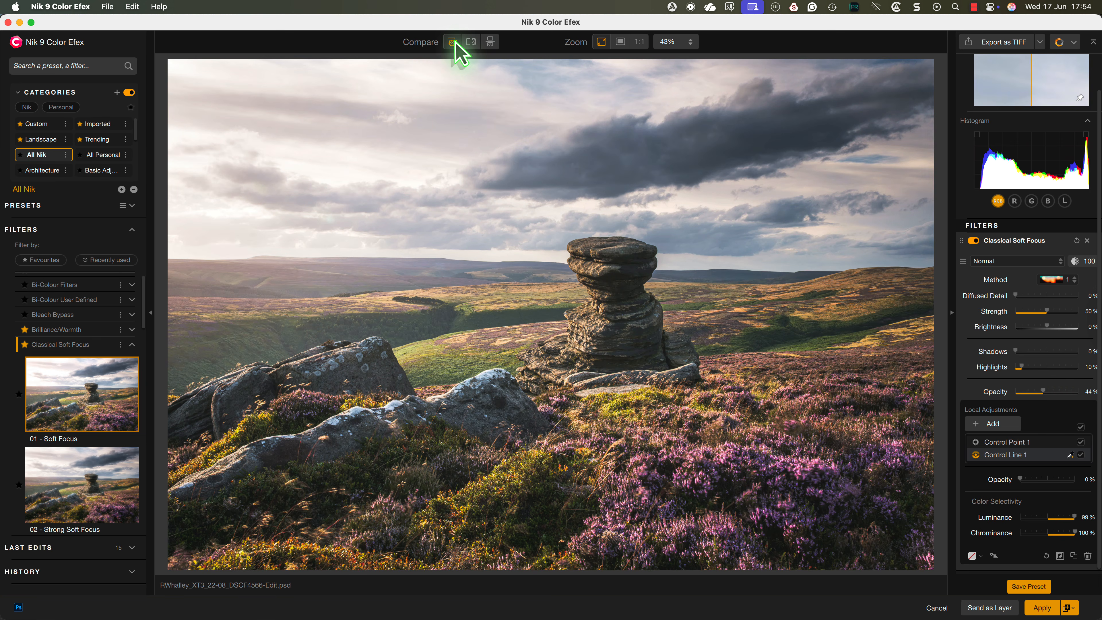
{"action": "left_click", "coordinate": [453, 42]}
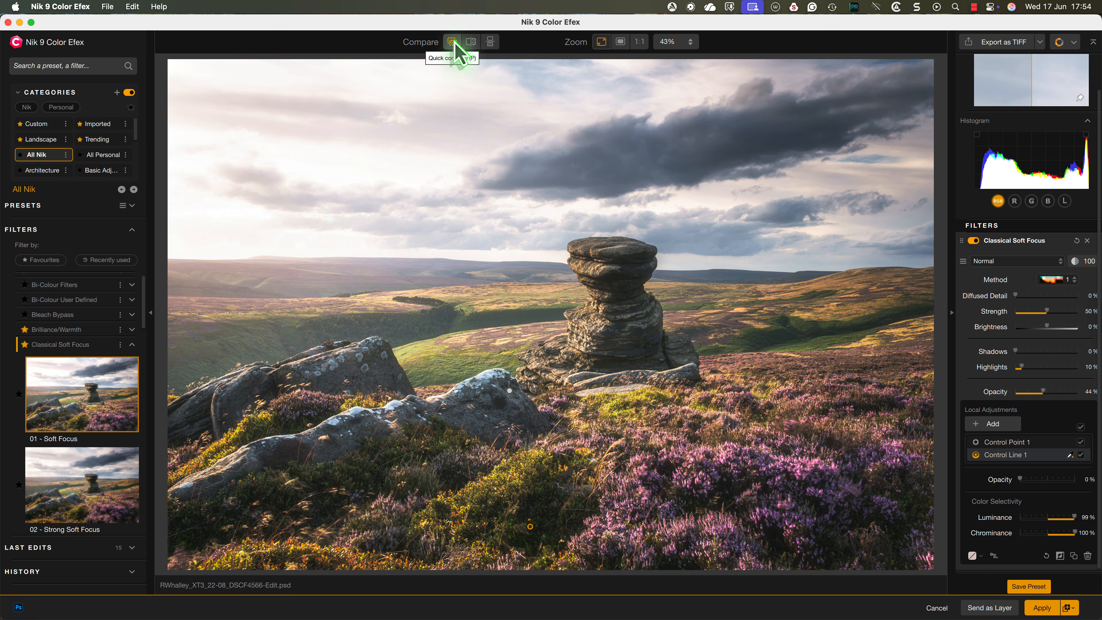
{"action": "left_click", "coordinate": [454, 44]}
{"action": "left_click", "coordinate": [454, 44]}
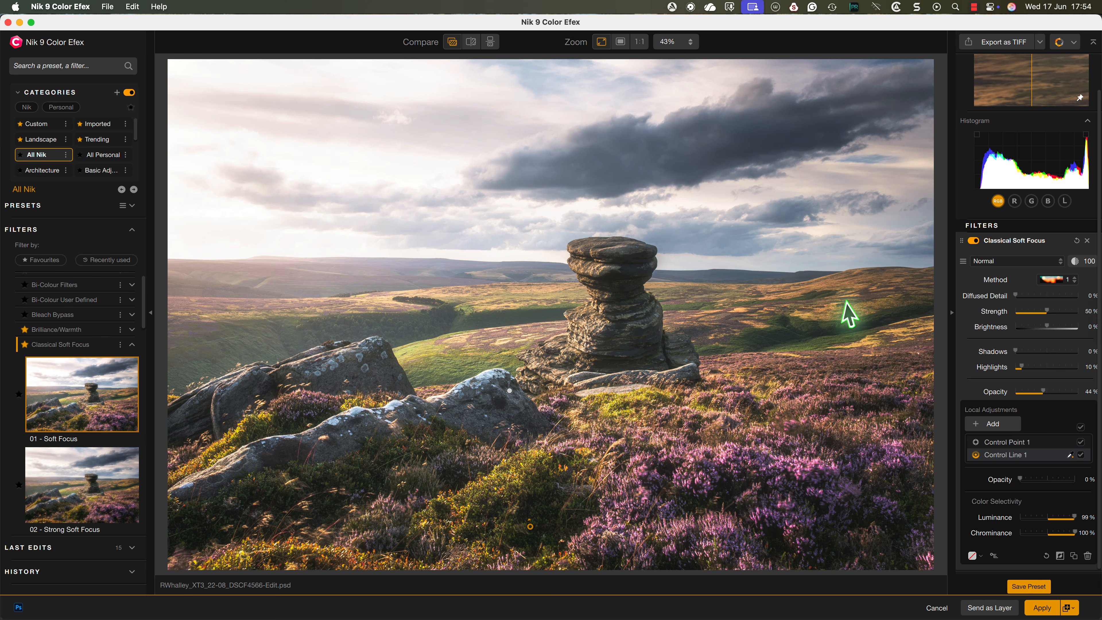
Step: Switch the filter to Soft Focus method 2 with Diffused Detail 37% and Strength 28%, and set its Normal blend amount to 27
{"action": "left_click", "coordinate": [1074, 280]}
{"action": "left_click", "coordinate": [1055, 321]}
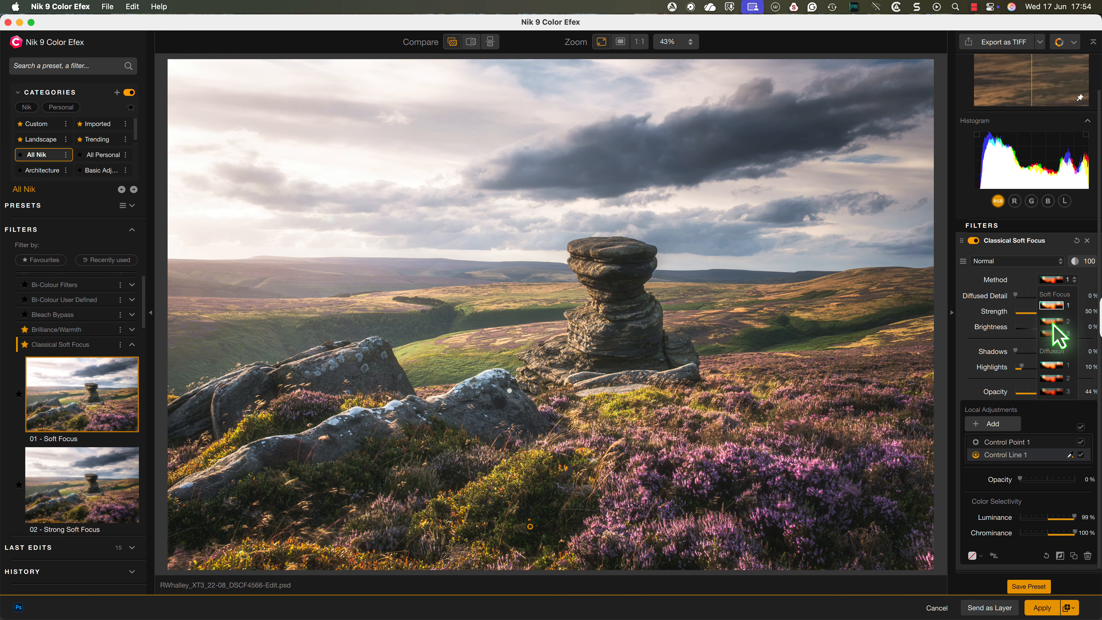
{"action": "mouse_move", "coordinate": [1047, 312]}
{"action": "left_mouse_down"}
{"action": "mouse_move", "coordinate": [1029, 313]}
{"action": "mouse_move", "coordinate": [1041, 297]}
{"action": "left_mouse_up"}
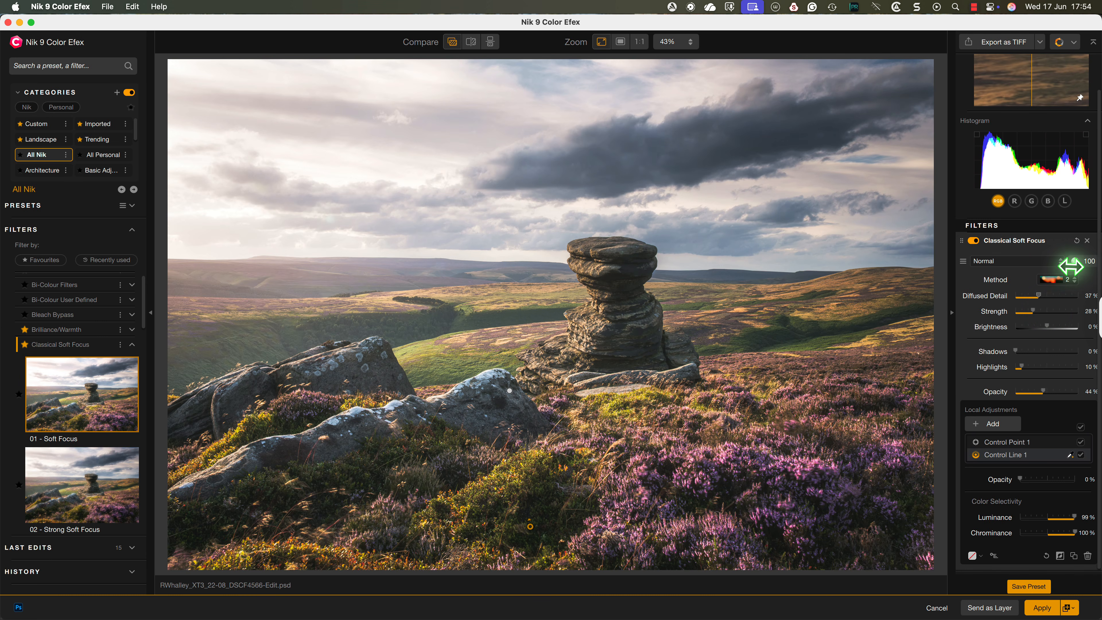
{"action": "left_click_drag", "start_coordinate": [1076, 261], "coordinate": [1040, 264]}
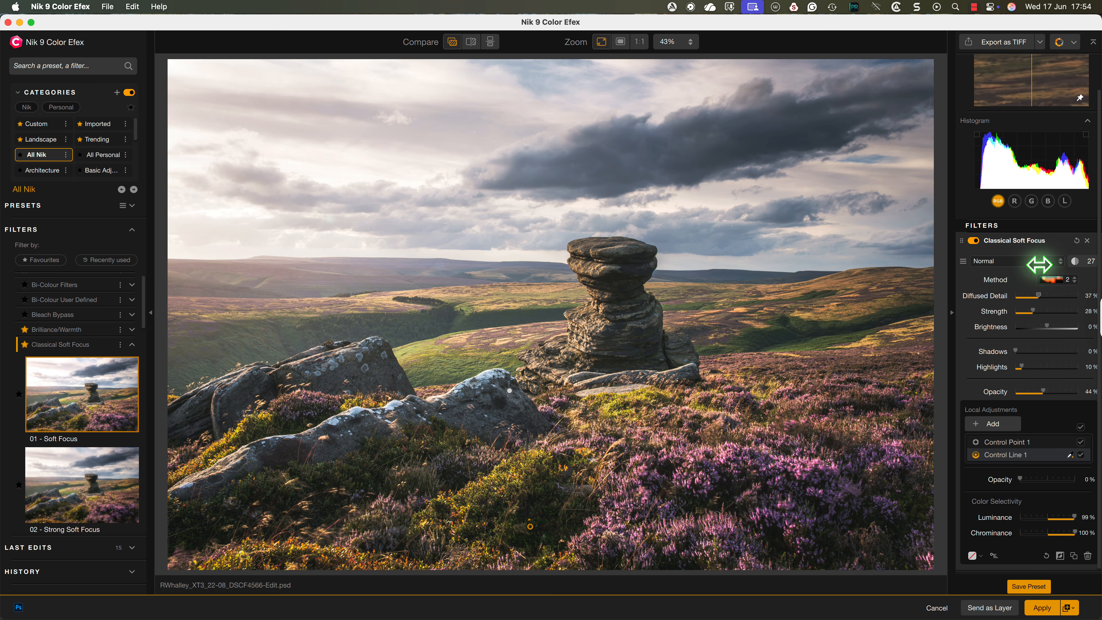